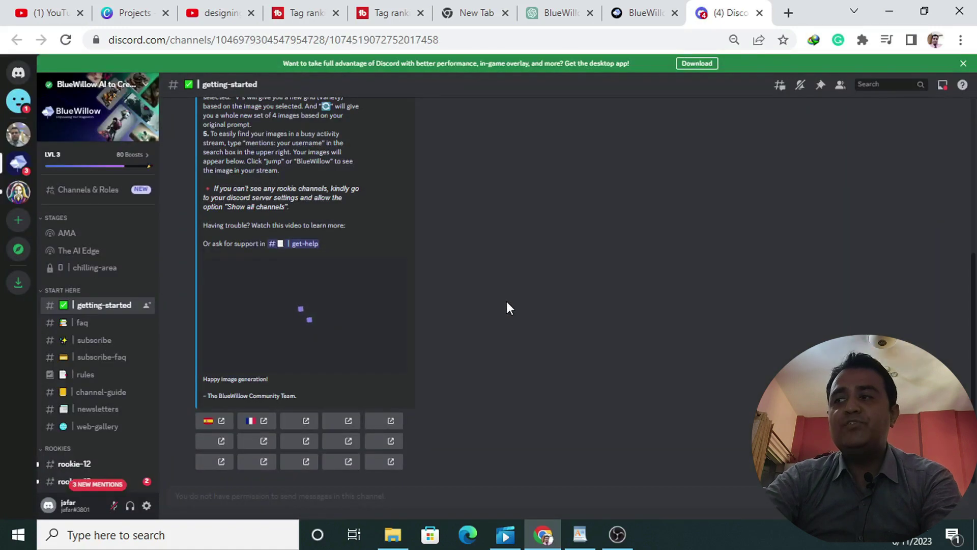
# Open the rookie-12 channel and enter the /imagine prompt "a state of the art gym where there is a free space and lots of excercising machines"
pyautogui.scroll(-3, 110, 308)
pyautogui.click(71, 312)
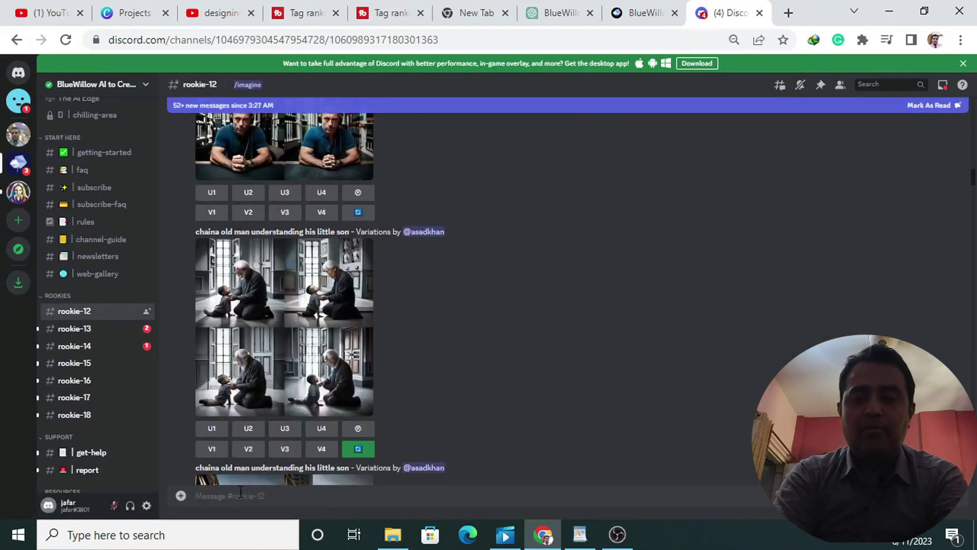
pyautogui.write('/imagine')
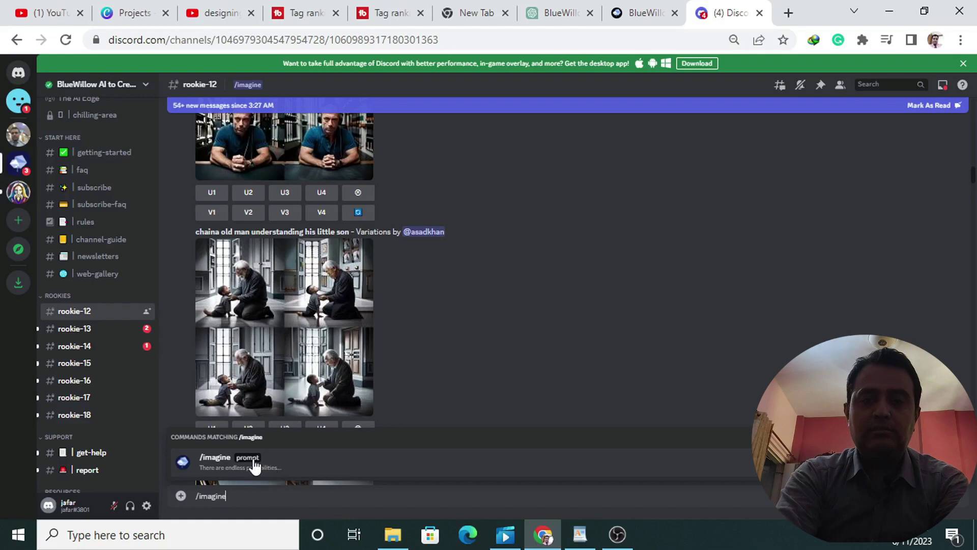
pyautogui.press('Return')
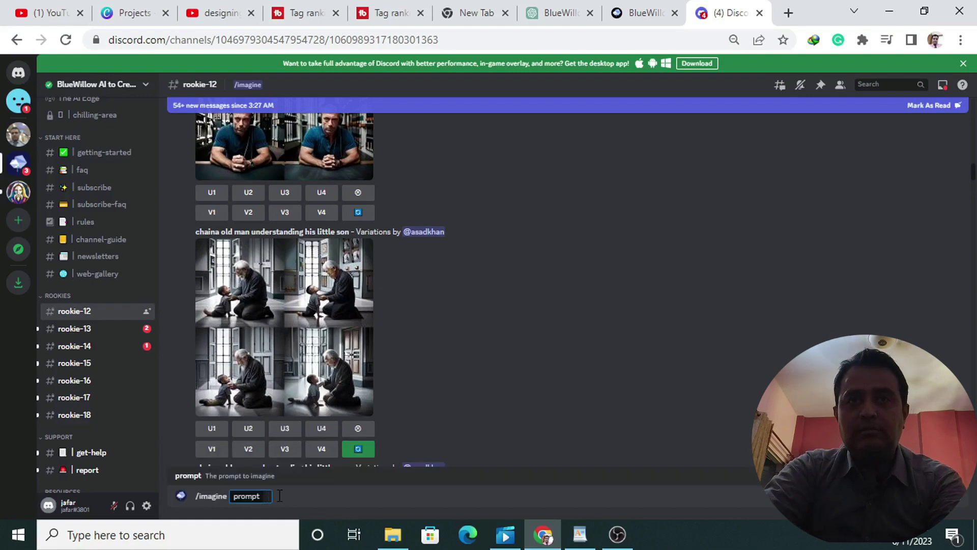
pyautogui.write('a state of the art gym where there is a free s')
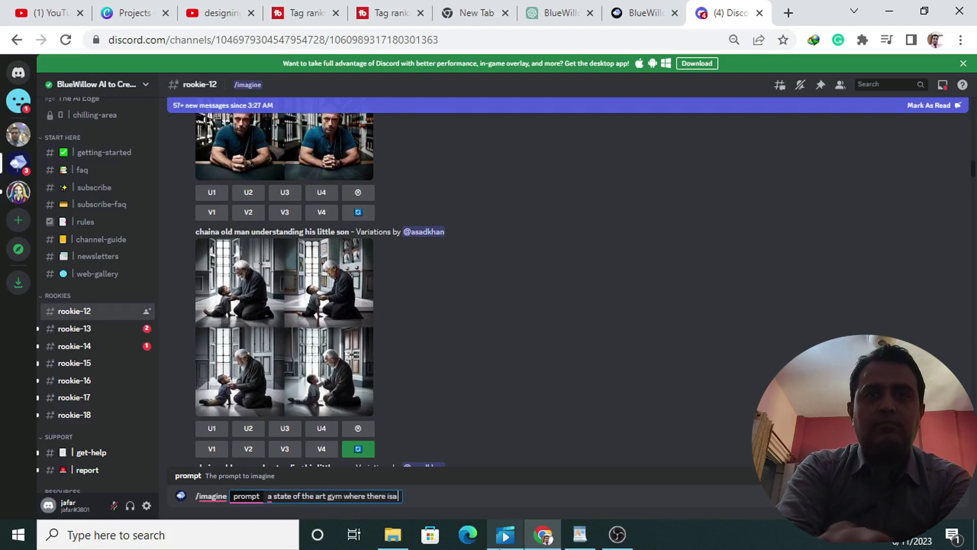
pyautogui.write('pace')
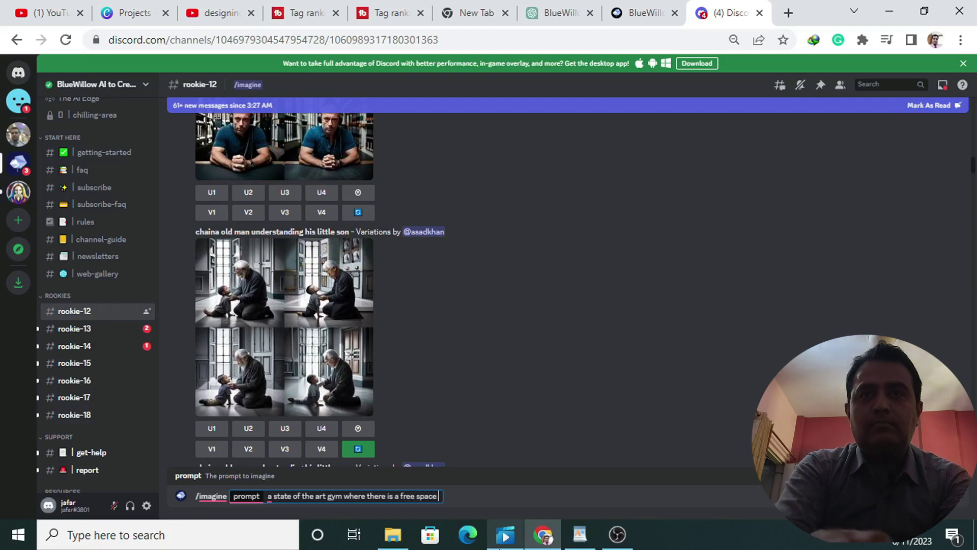
pyautogui.write(' and lots of excercising machines')
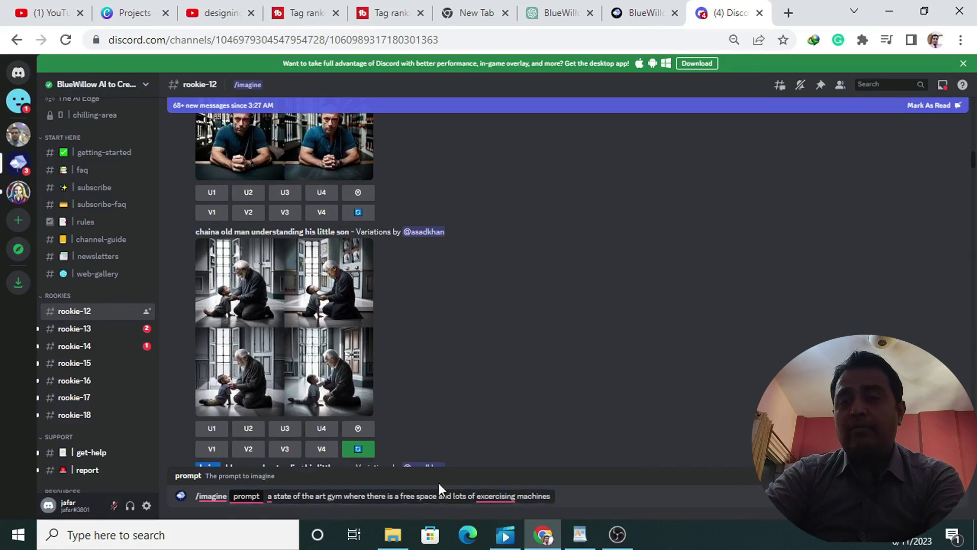
# Try to correct the spelling of "excercising" in the prompt, append ", 8k, --ar 3:2" and send it
pyautogui.rightClick(481, 496)
pyautogui.click(479, 420)
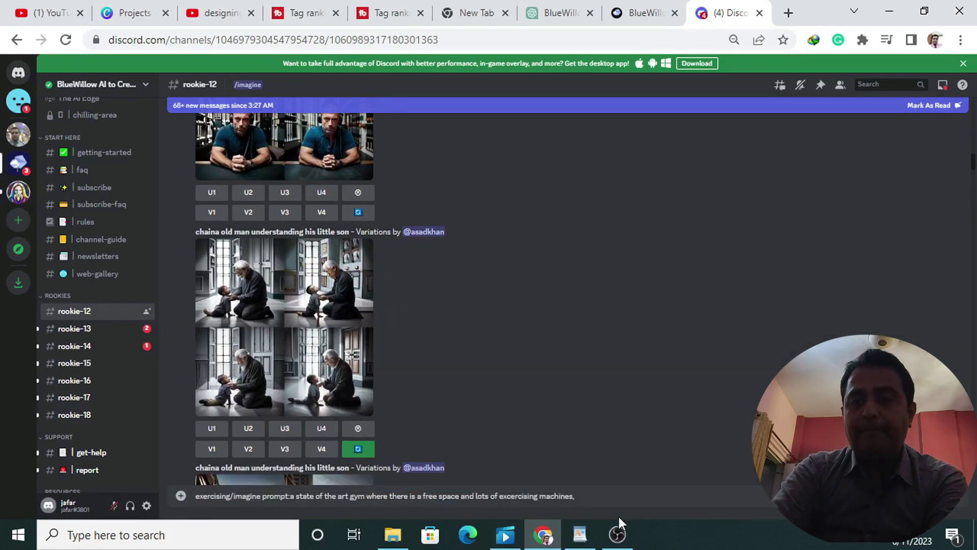
pyautogui.write(', 8k, --ar 3:2')
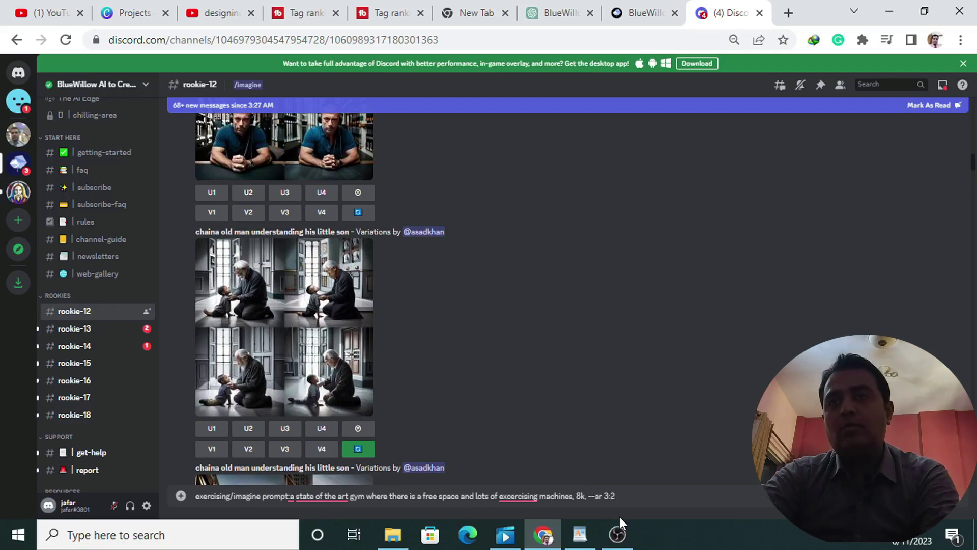
pyautogui.press('Return')
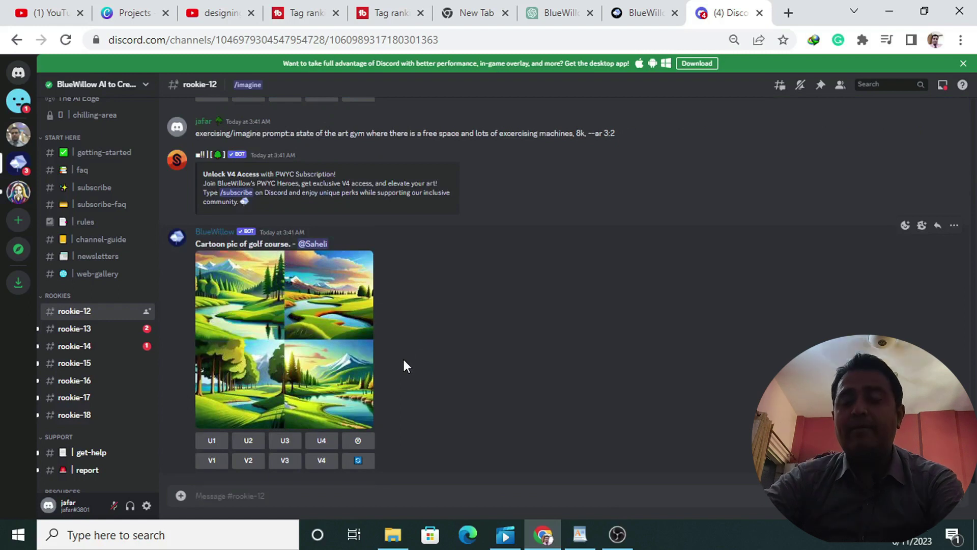
# Look through the message feeds of the rookie-12 and rookie-13 channels for the generated images
pyautogui.scroll(4, 407, 358)
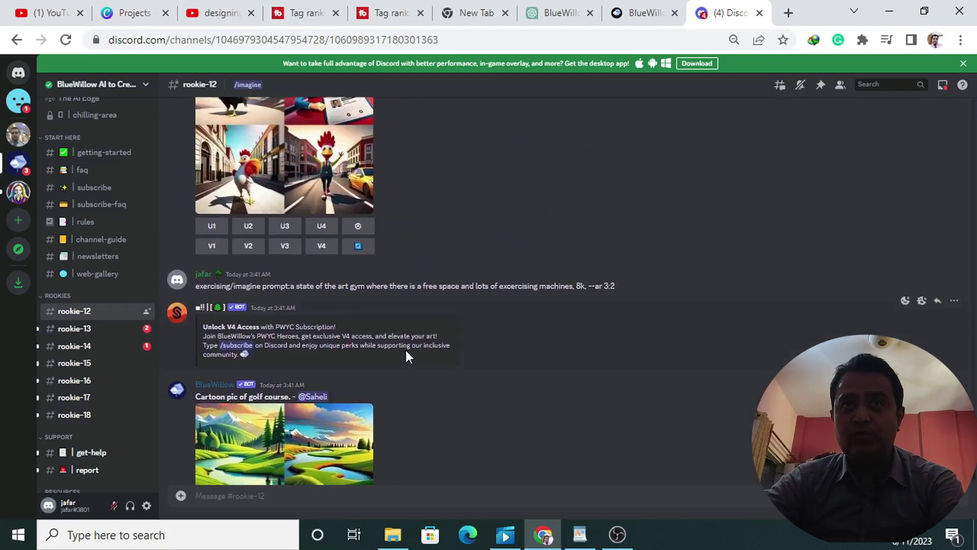
pyautogui.scroll(-6, 406, 356)
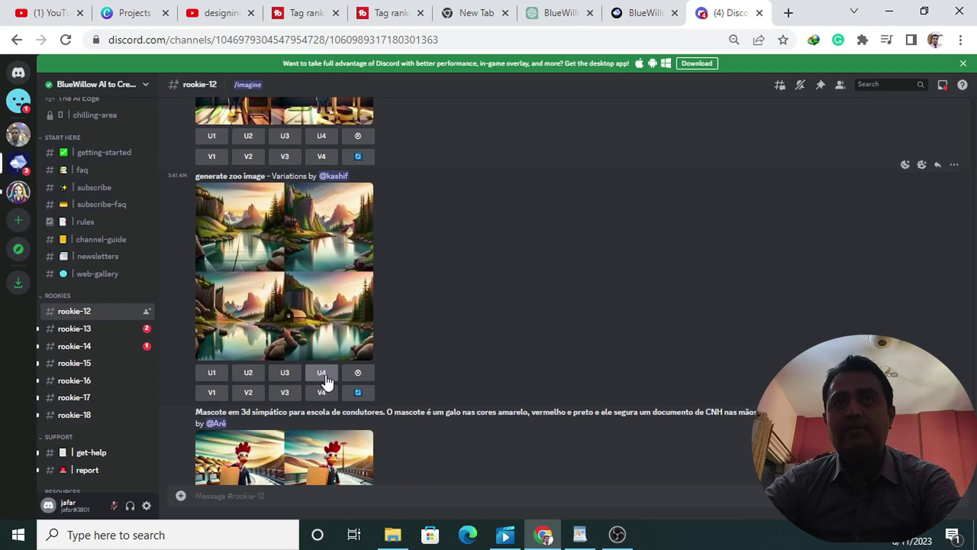
pyautogui.scroll(-6, 276, 372)
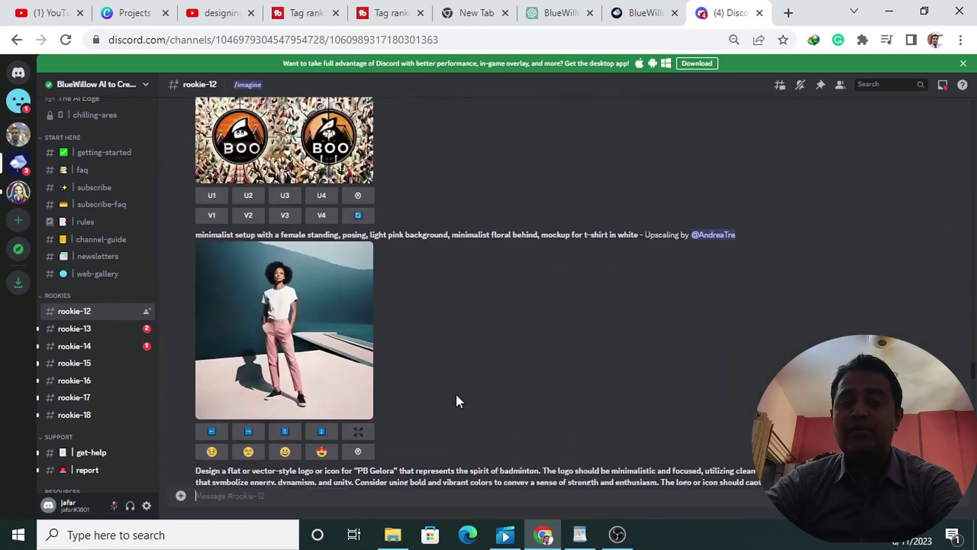
pyautogui.scroll(8, 456, 393)
pyautogui.scroll(3, 457, 396)
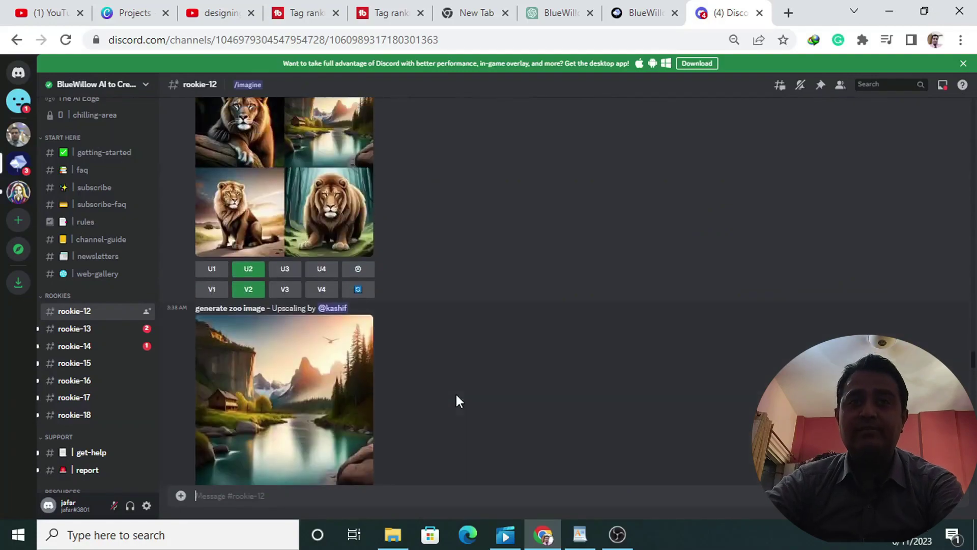
pyautogui.scroll(5, 456, 401)
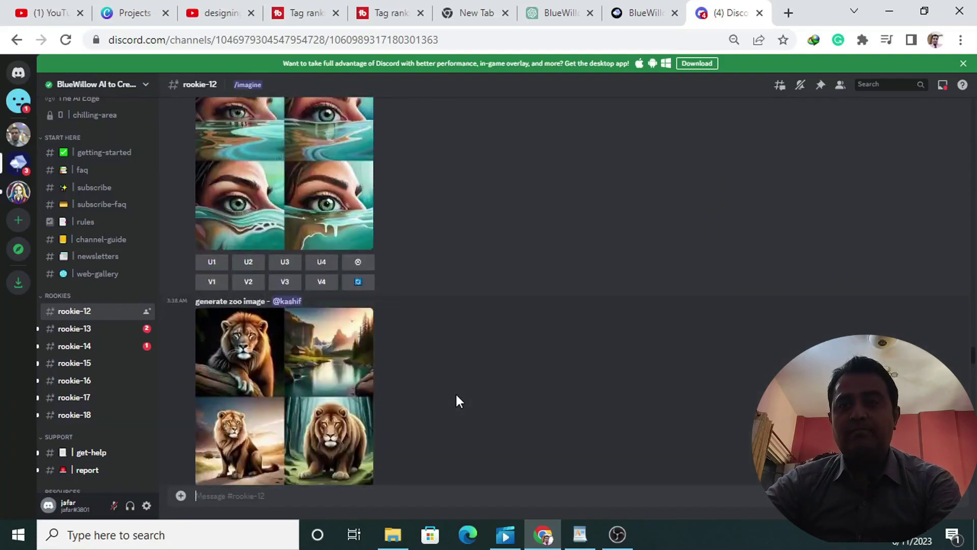
pyautogui.scroll(5, 456, 401)
pyautogui.scroll(15, 456, 395)
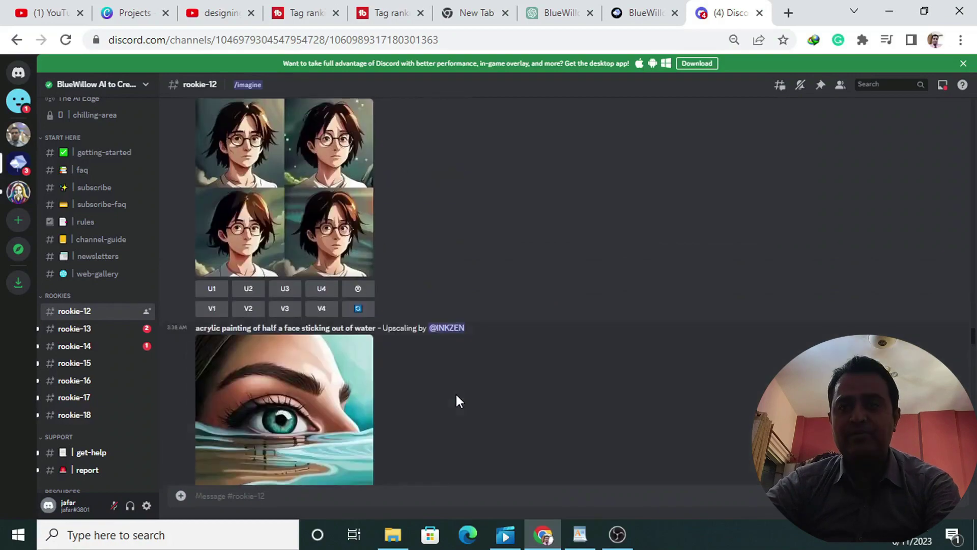
pyautogui.hotkey('alt', 'Down')
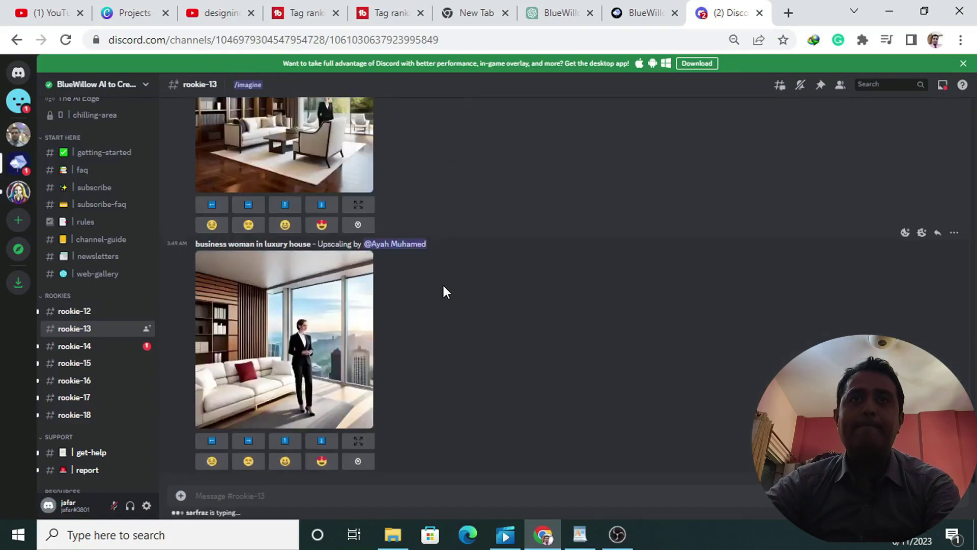
pyautogui.scroll(10, 444, 291)
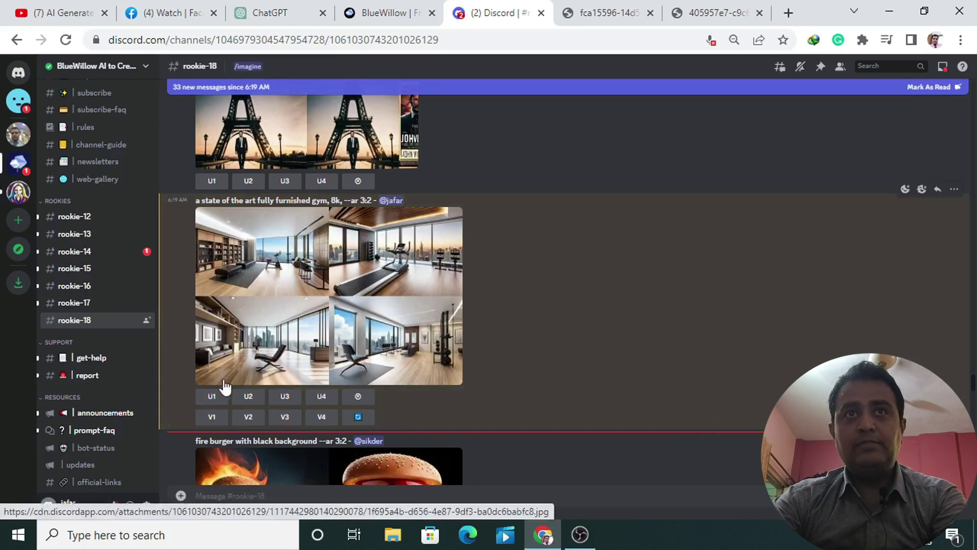
# Upscale the first image of the "state of the art fully furnished gym" result and open it at full size in the browser
pyautogui.click(212, 406)
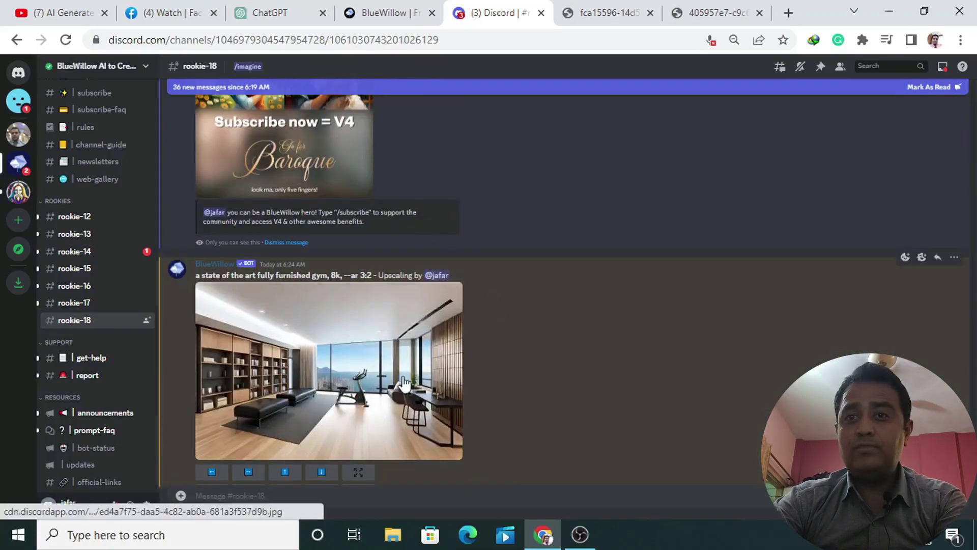
pyautogui.click(368, 368)
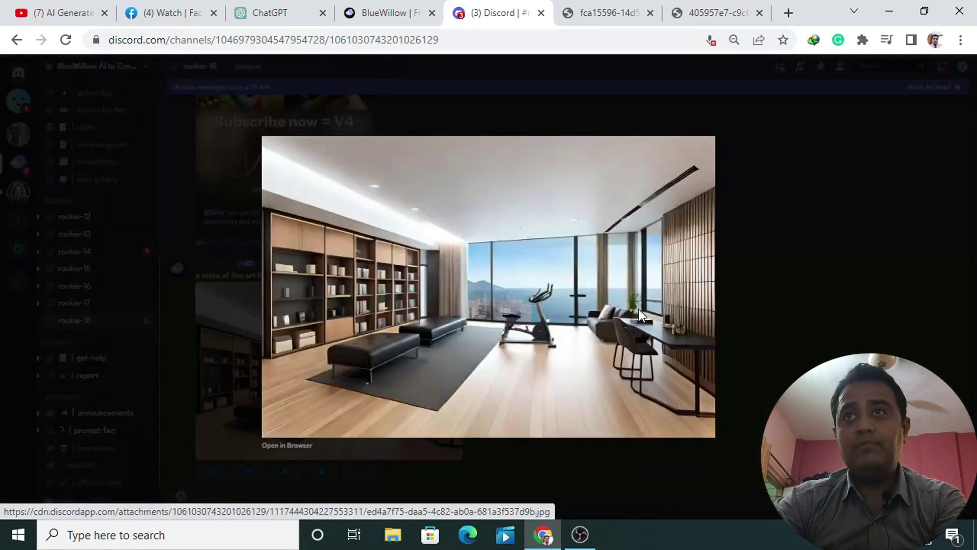
pyautogui.click(639, 310)
# Save the upscaled gym image as a JPEG in the Images folder on drive E
pyautogui.rightClick(546, 264)
pyautogui.click(580, 292)
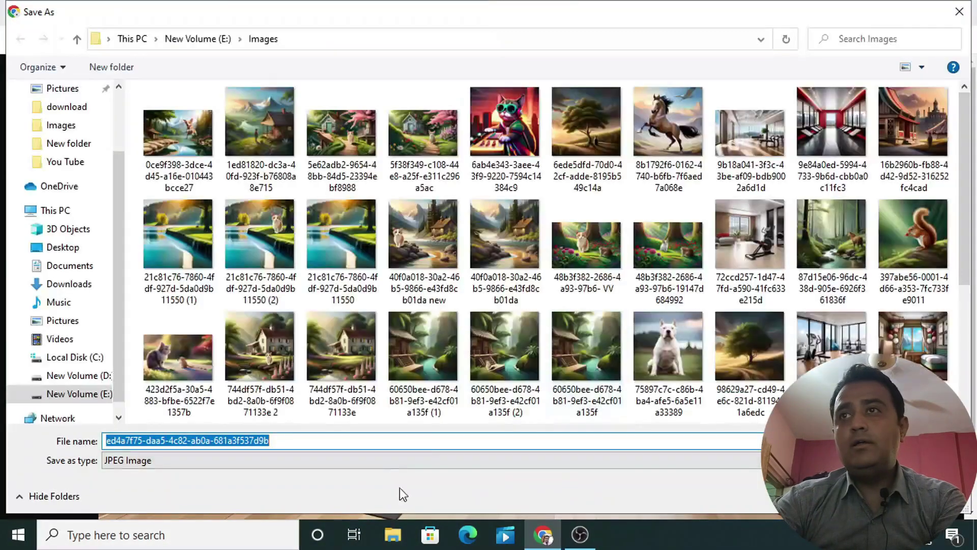
pyautogui.press('Return')
pyautogui.hotkey('ctrl', 'w')
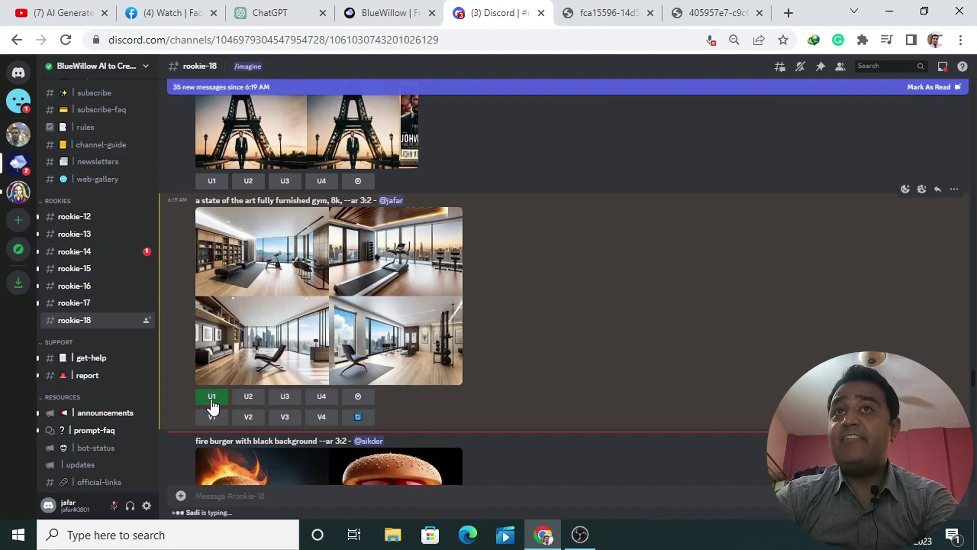
pyautogui.press('super+d')
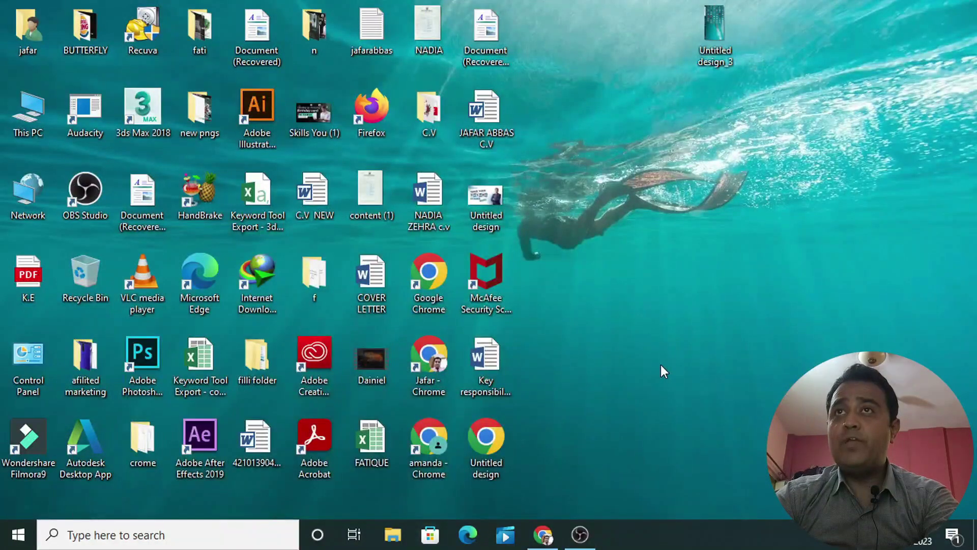
pyautogui.press('super+d')
# Open kreadoai.com in a new browser tab and start creating a free oral broadcast video
pyautogui.hotkey('ctrl', 't')
pyautogui.write('ke')
pyautogui.press('BackSpace')
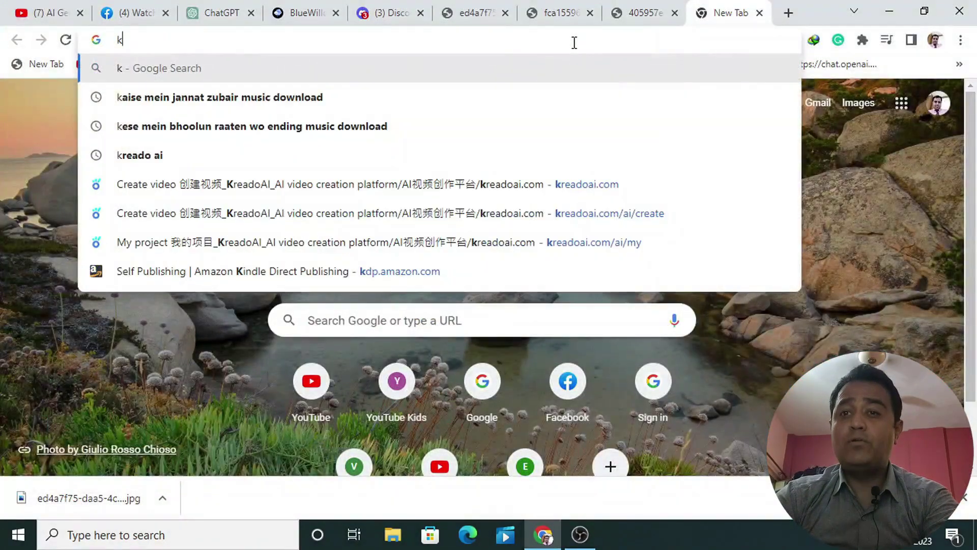
pyautogui.write('r')
pyautogui.press('Return')
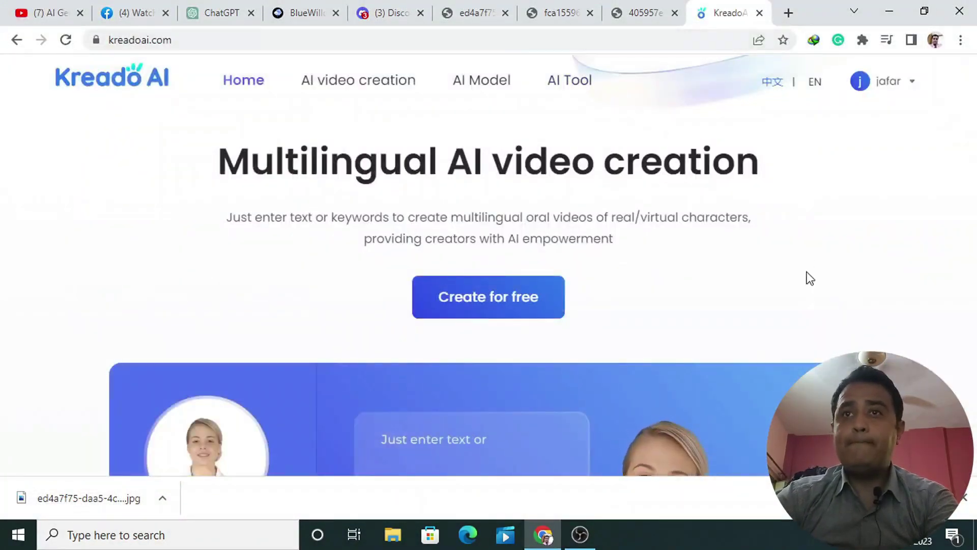
pyautogui.scroll(-5, 622, 245)
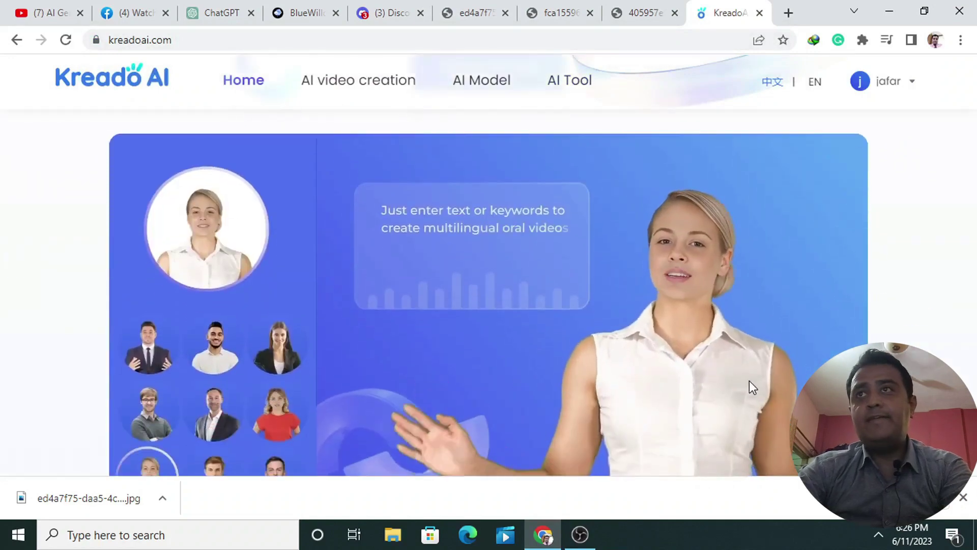
pyautogui.scroll(-5, 518, 371)
pyautogui.scroll(10, 488, 334)
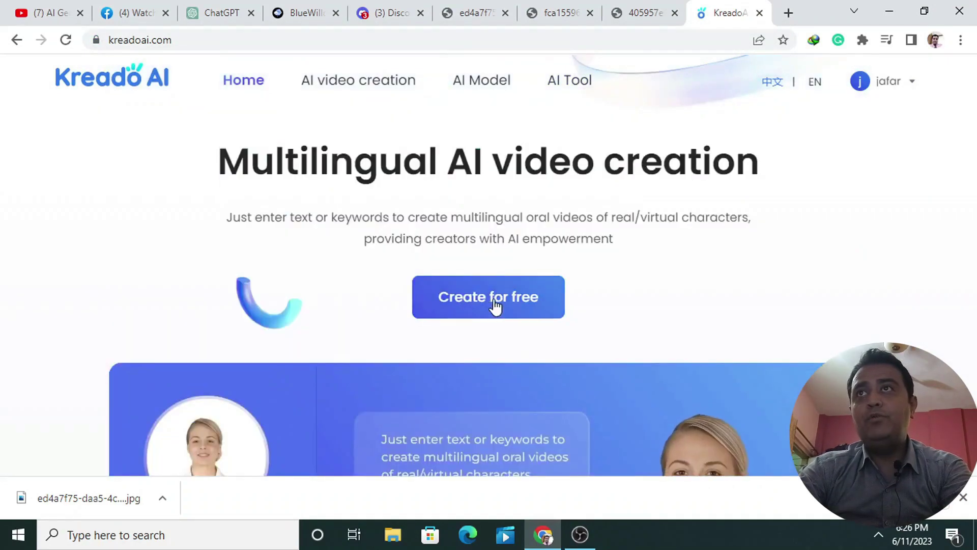
pyautogui.click(503, 307)
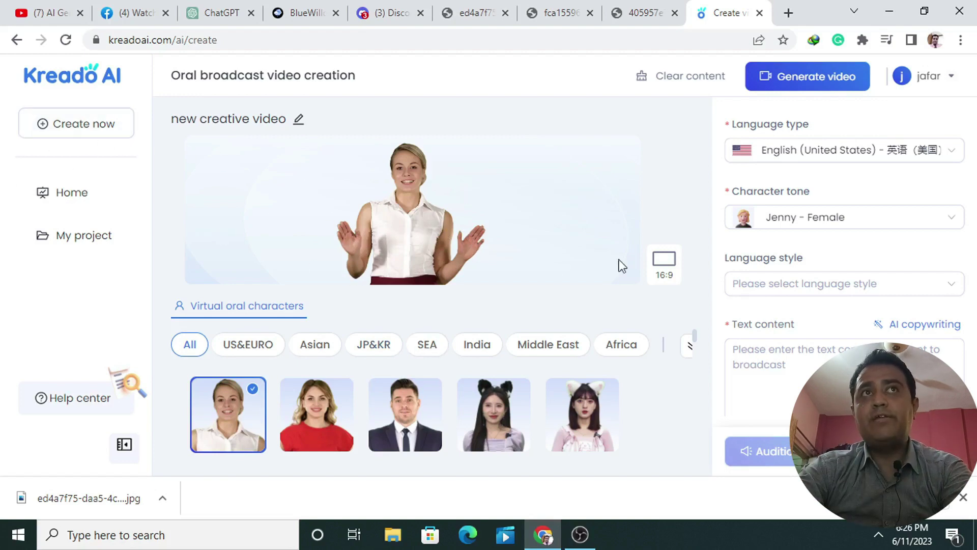
# Copy the gym instructor script from the WordPad document and paste it into the broadcast video's text content
pyautogui.click(736, 369)
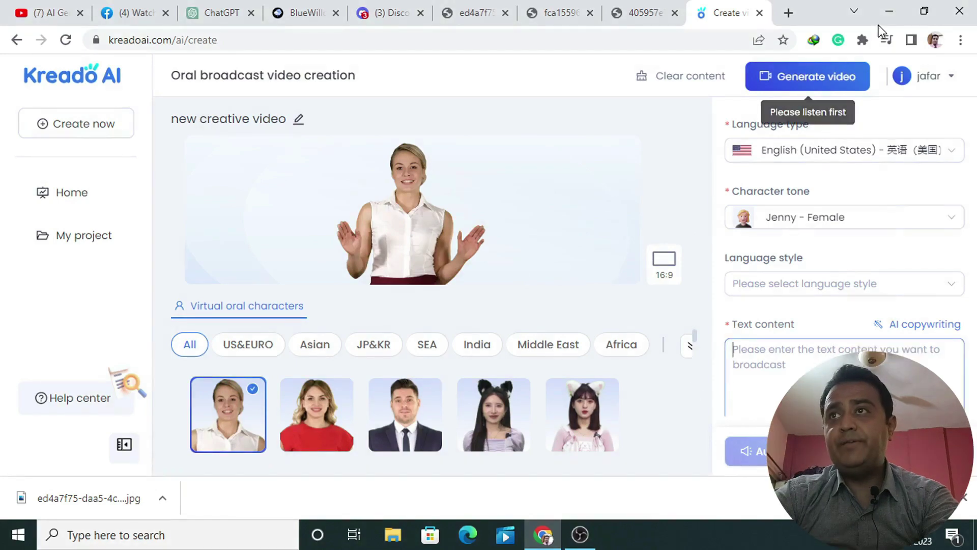
pyautogui.click(617, 535)
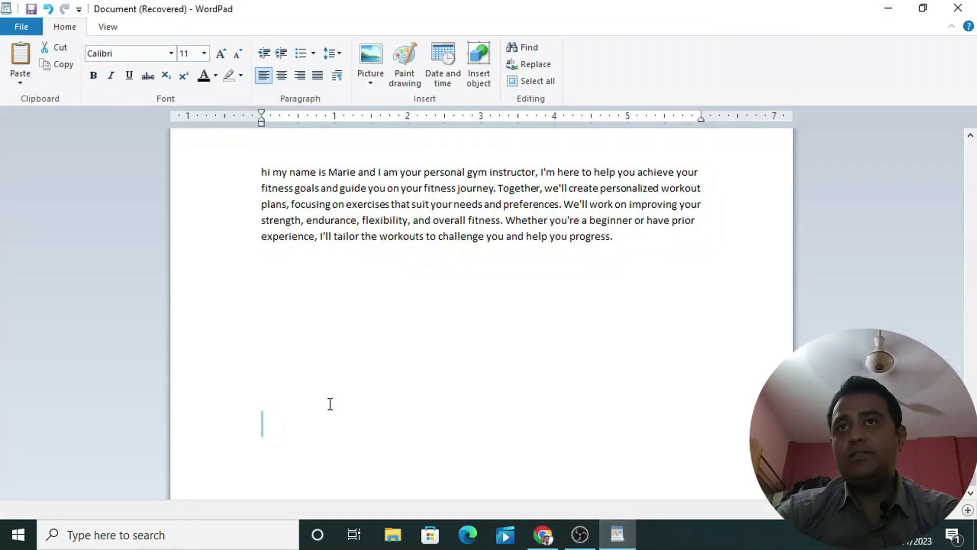
pyautogui.moveTo(262, 172); pyautogui.dragTo(613, 238)
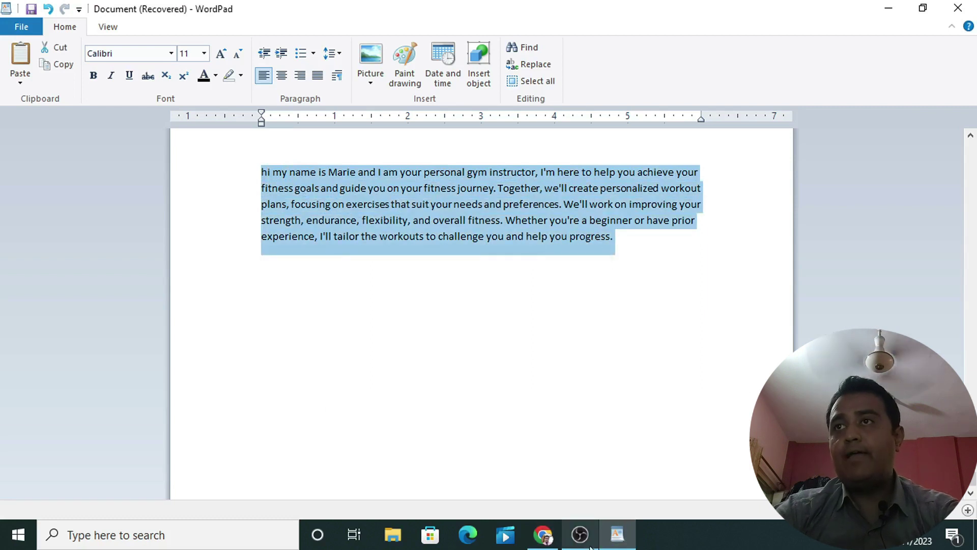
pyautogui.click(543, 534)
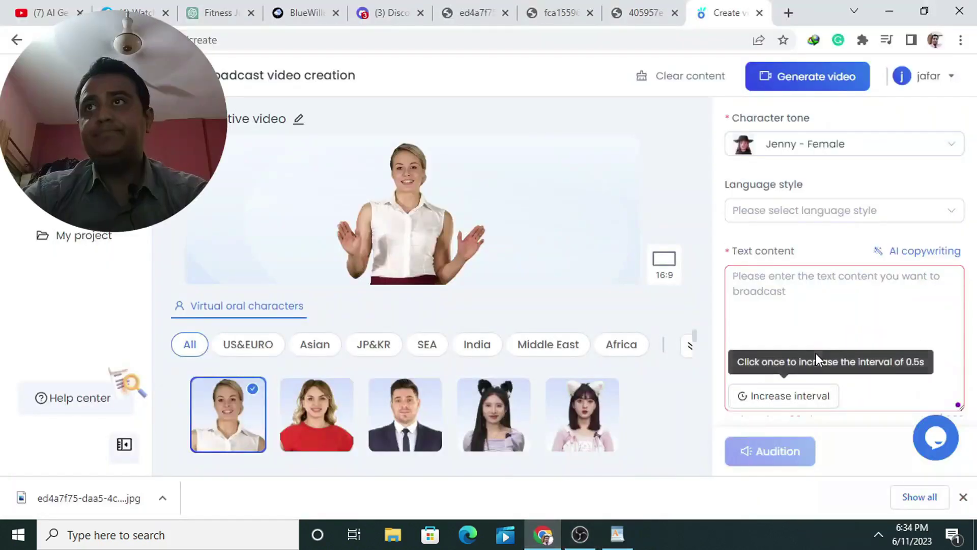
pyautogui.click(803, 315)
pyautogui.hotkey('ctrl', 'v')
pyautogui.scroll(5, 748, 321)
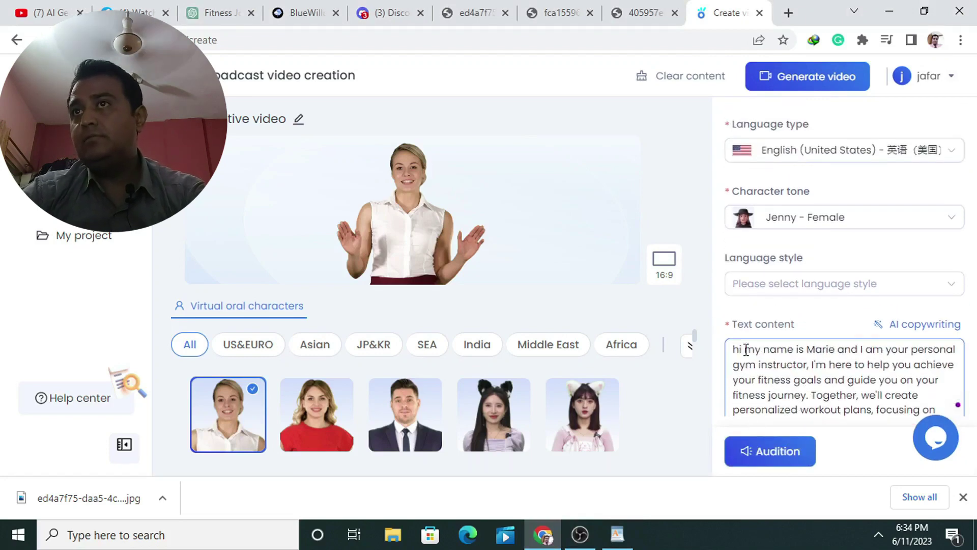
# Insert 0.5 s intervals in the script after "hi", "gym instructor" and "fitness journey", replacing the punctuation or space there
pyautogui.scroll(-5, 798, 365)
pyautogui.scroll(4, 815, 316)
pyautogui.click(752, 274)
pyautogui.press('Delete')
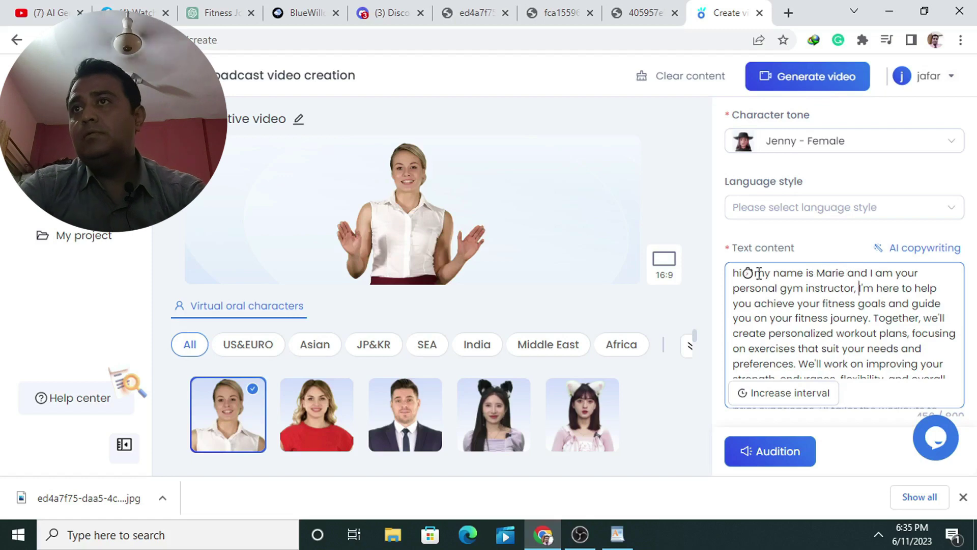
pyautogui.press('Delete')
pyautogui.click(794, 393)
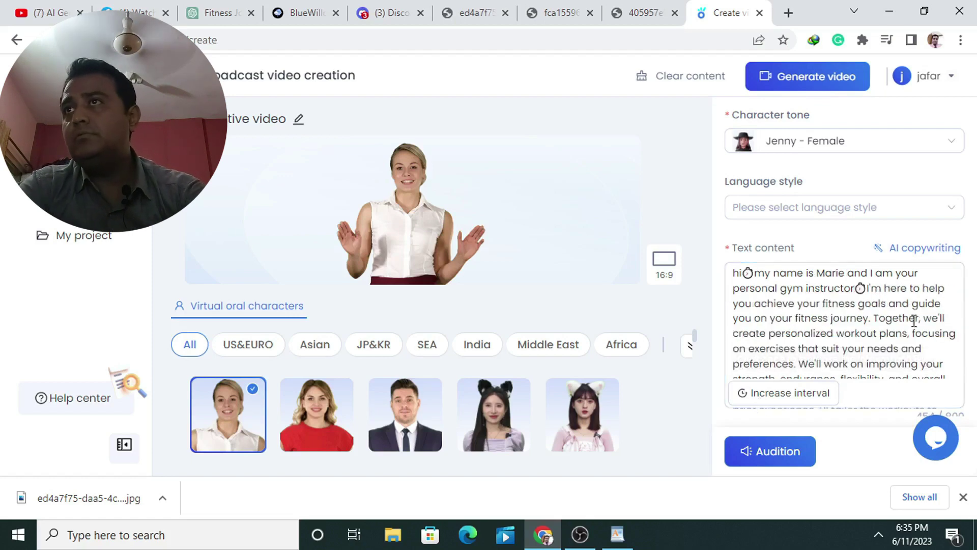
pyautogui.press('Delete')
pyautogui.click(810, 393)
pyautogui.click(885, 318)
pyautogui.press('Delete')
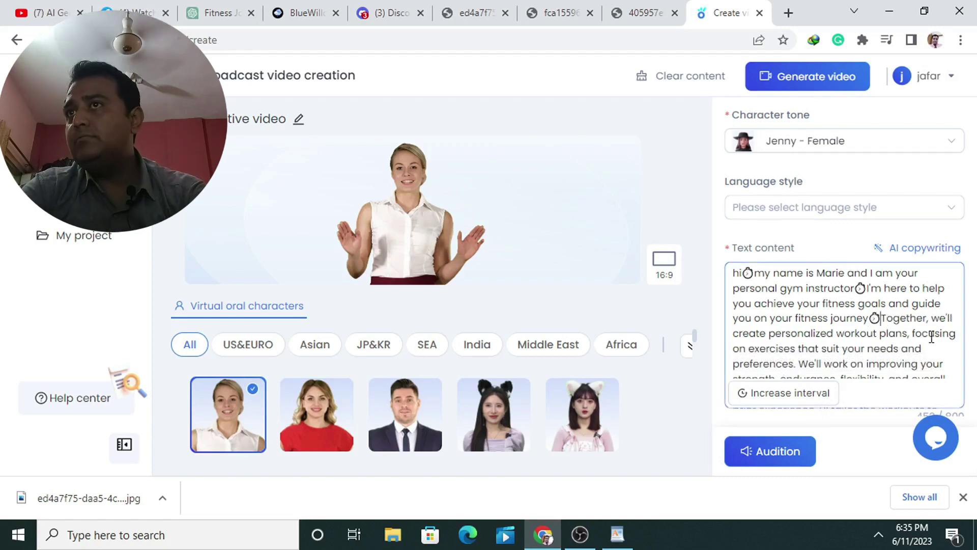
# Replace the punctuation after "workout plans" and after "preferences" in the script with intervals
pyautogui.press('Delete')
pyautogui.click(791, 393)
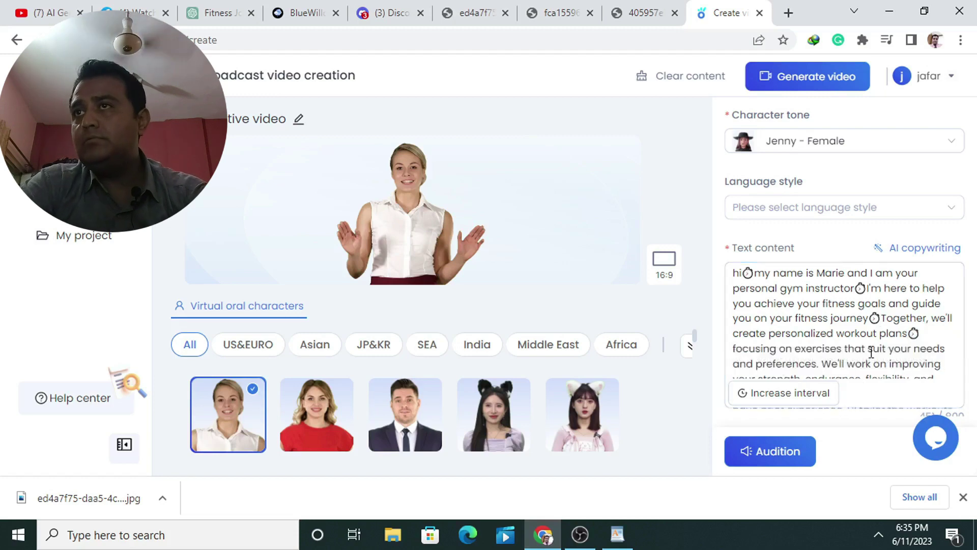
pyautogui.doubleClick(904, 349)
pyautogui.click(823, 364)
pyautogui.press('BackSpace')
pyautogui.press('BackSpace')
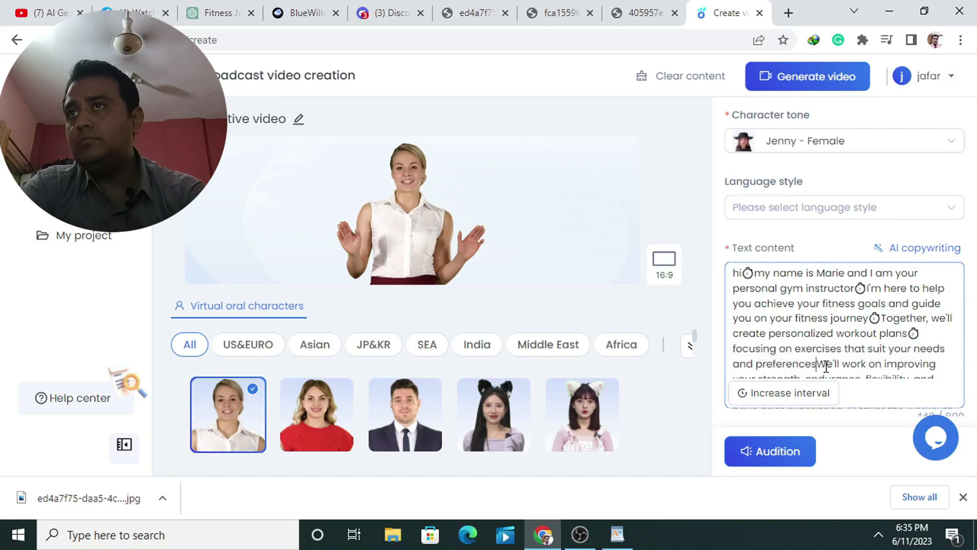
pyautogui.click(805, 394)
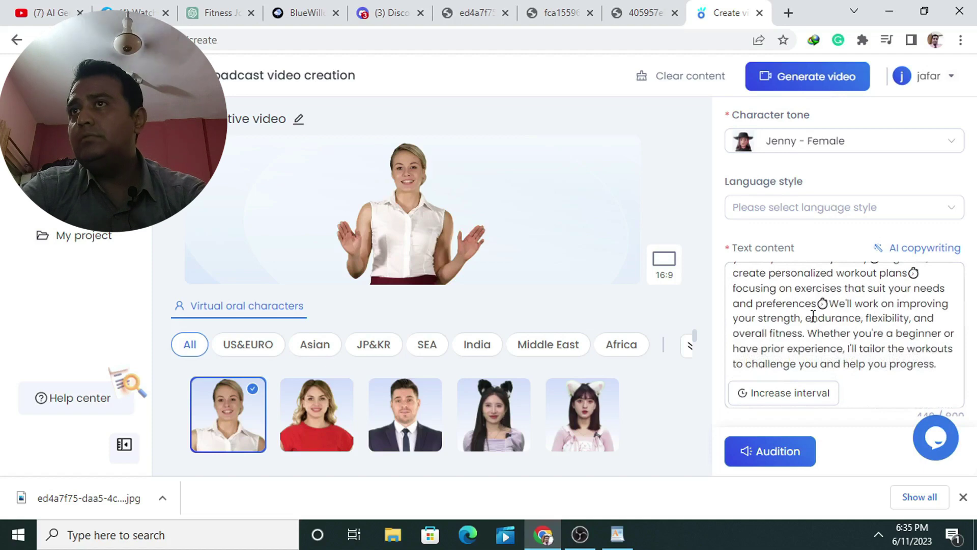
# Replace the punctuation after "overall fitness", "prior experience" and the final "progress" in the script with intervals
pyautogui.click(805, 337)
pyautogui.press('BackSpace')
pyautogui.press('BackSpace')
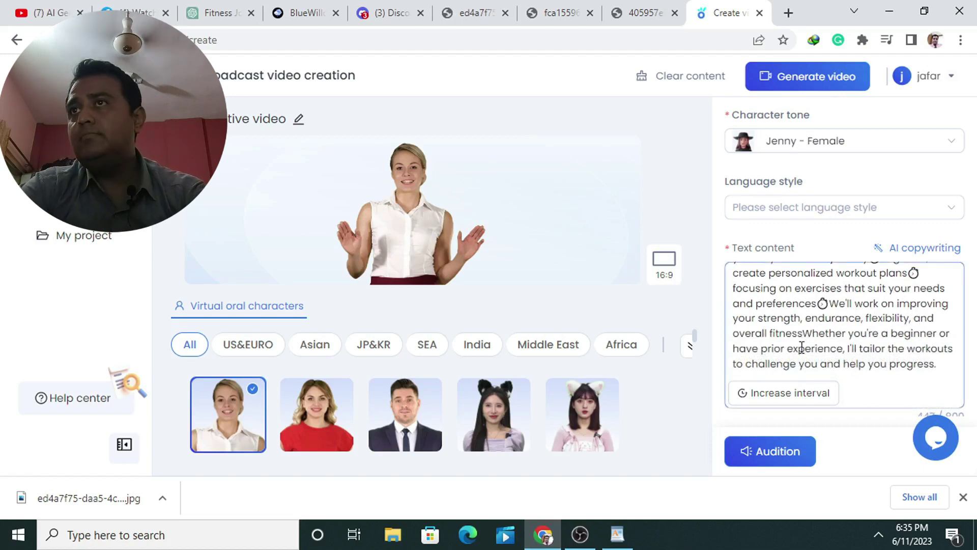
pyautogui.click(789, 393)
pyautogui.click(864, 337)
pyautogui.press('BackSpace')
pyautogui.press('BackSpace')
pyautogui.click(789, 393)
pyautogui.click(779, 292)
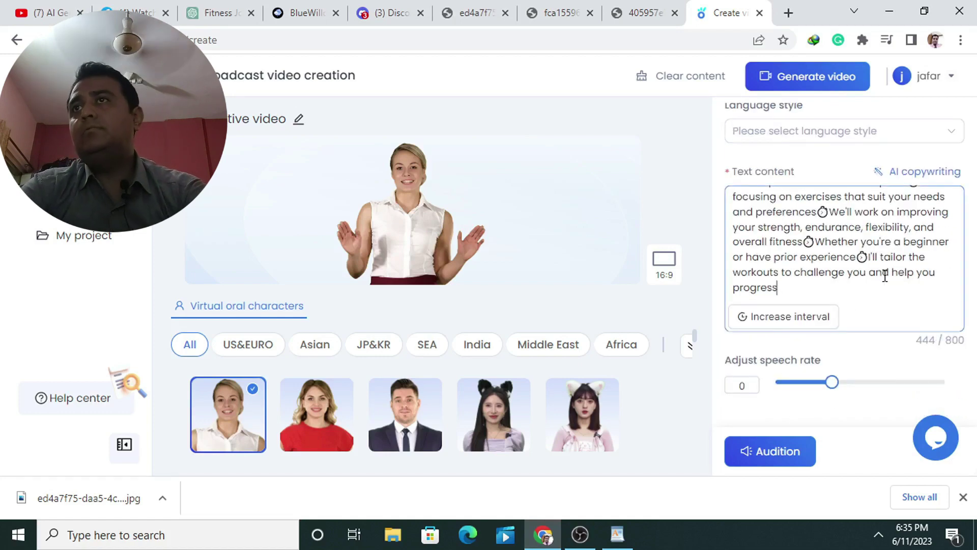
pyautogui.click(809, 321)
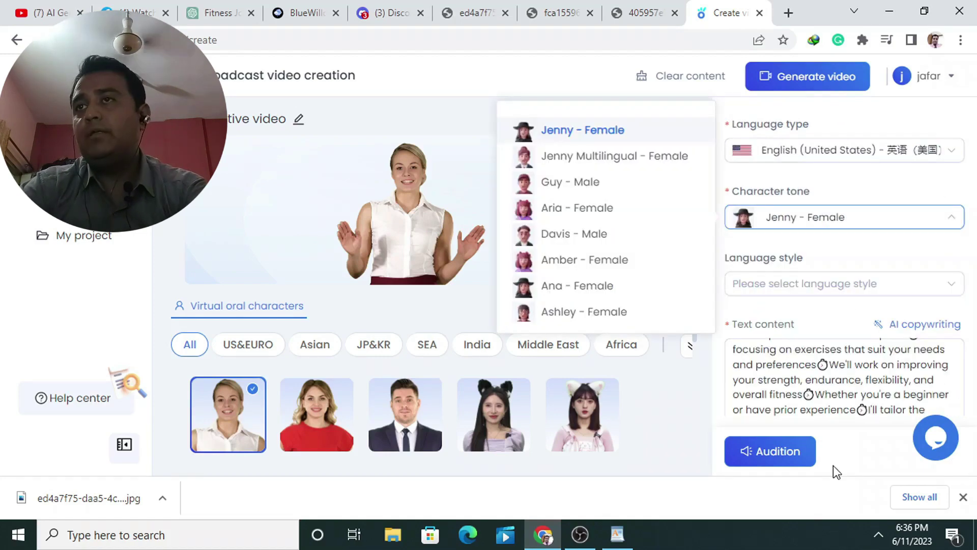
# Audition the script in the Jenny - Female voice and set its language style to excited
pyautogui.click(766, 452)
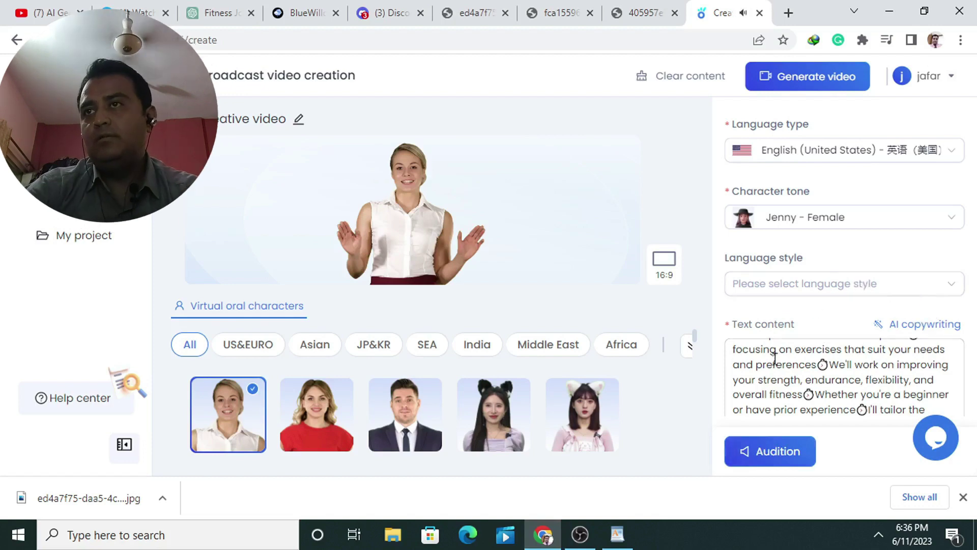
pyautogui.click(823, 291)
pyautogui.click(952, 288)
pyautogui.click(955, 293)
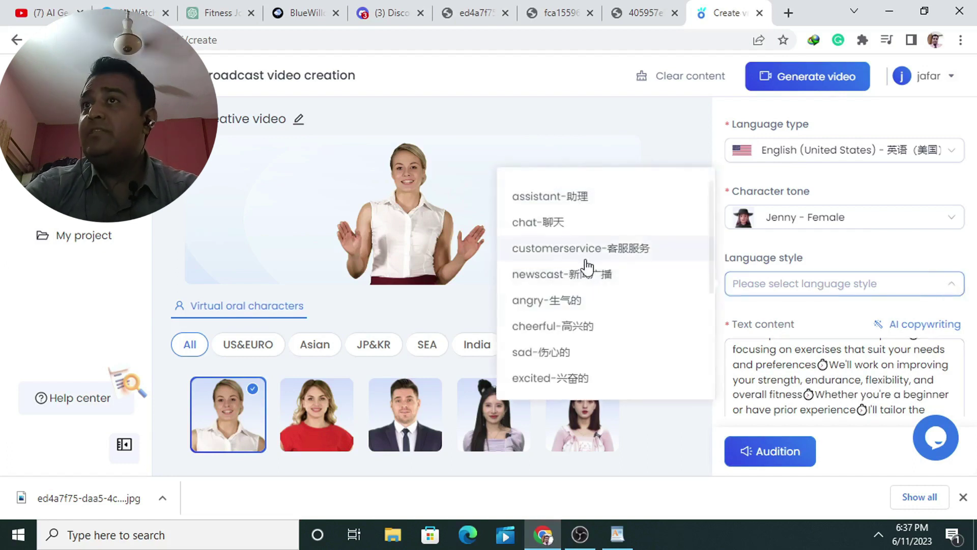
pyautogui.scroll(-1, 587, 265)
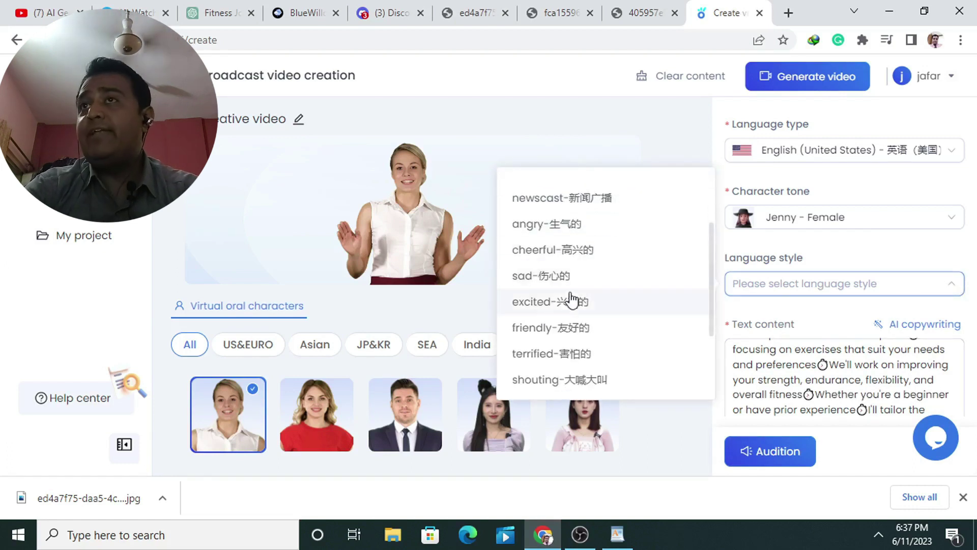
pyautogui.click(534, 305)
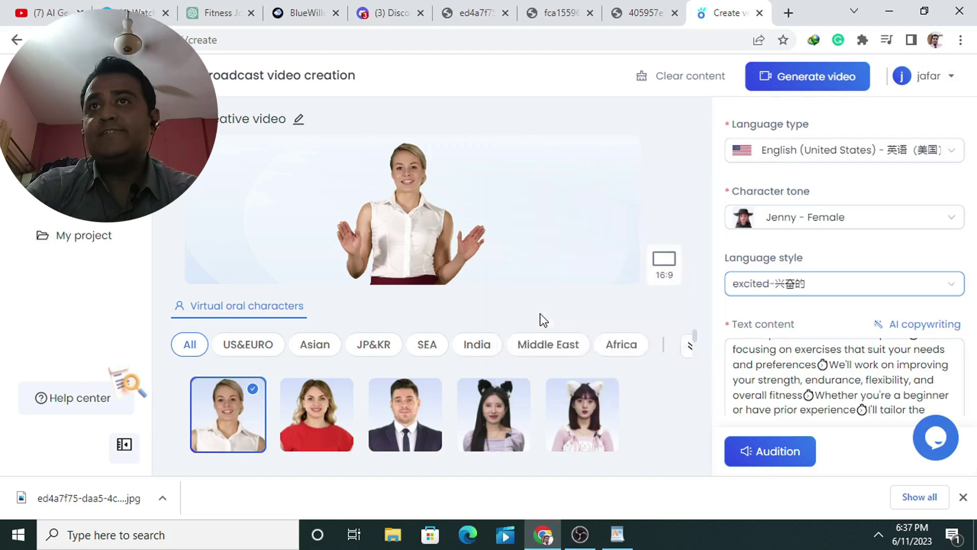
# Audition the script in the excited style and generate the new creative video
pyautogui.click(763, 453)
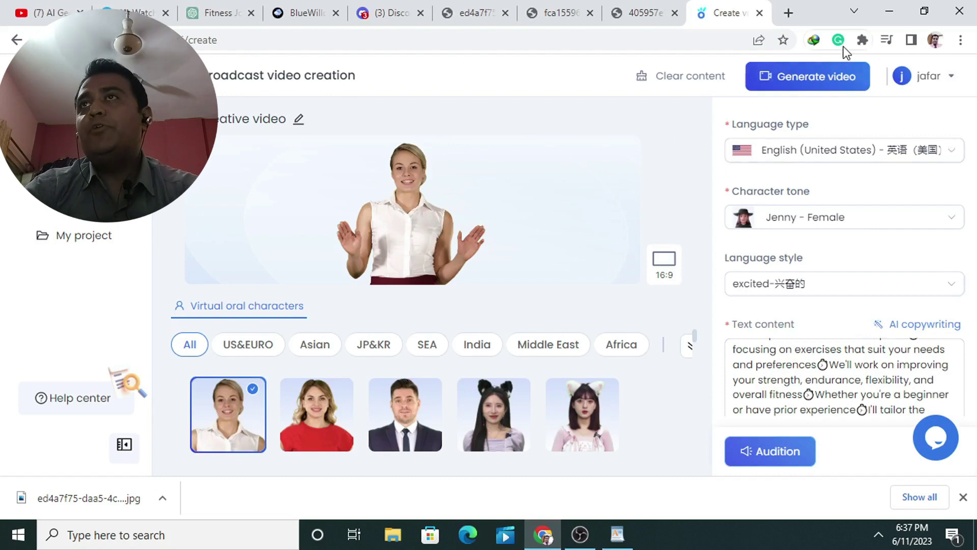
pyautogui.click(811, 79)
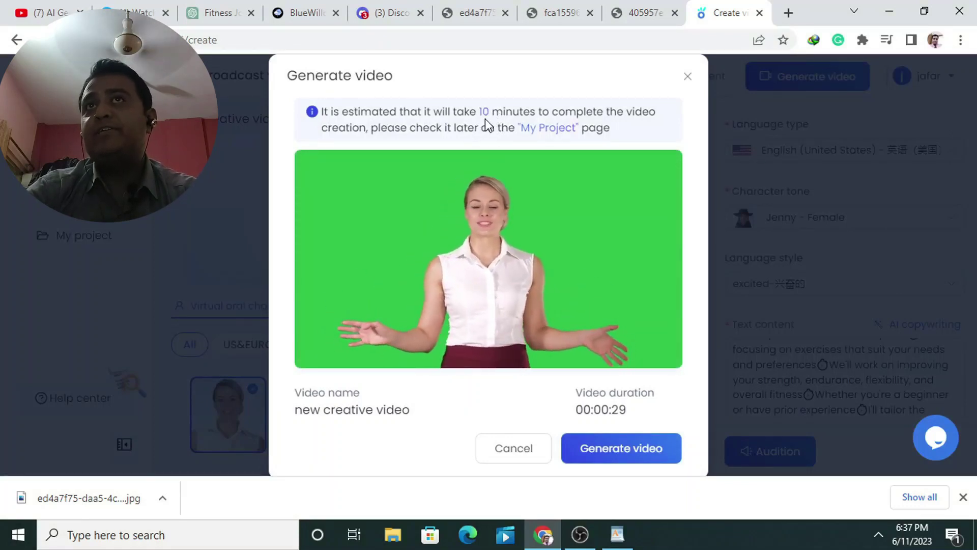
pyautogui.click(622, 457)
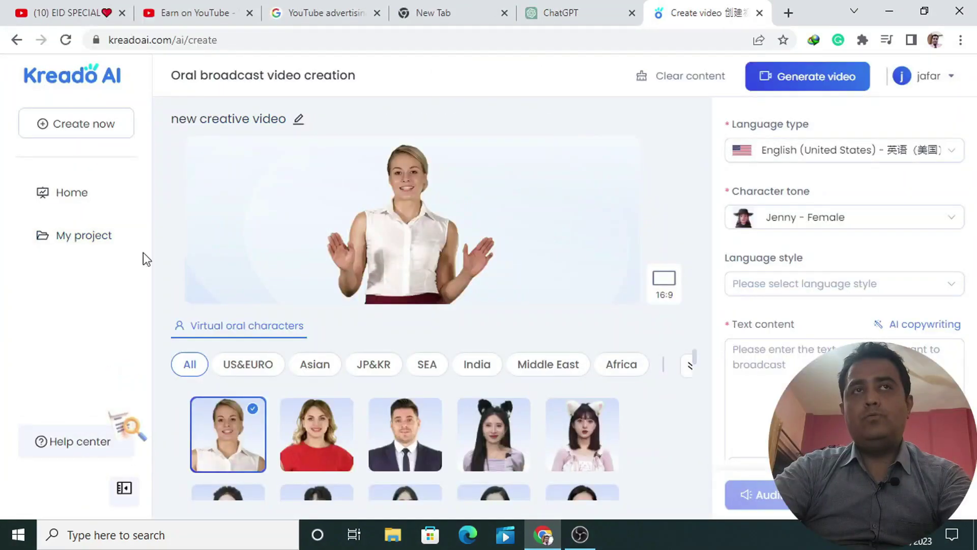
# Play the newest generated video from My project and pause it partway through
pyautogui.click(81, 238)
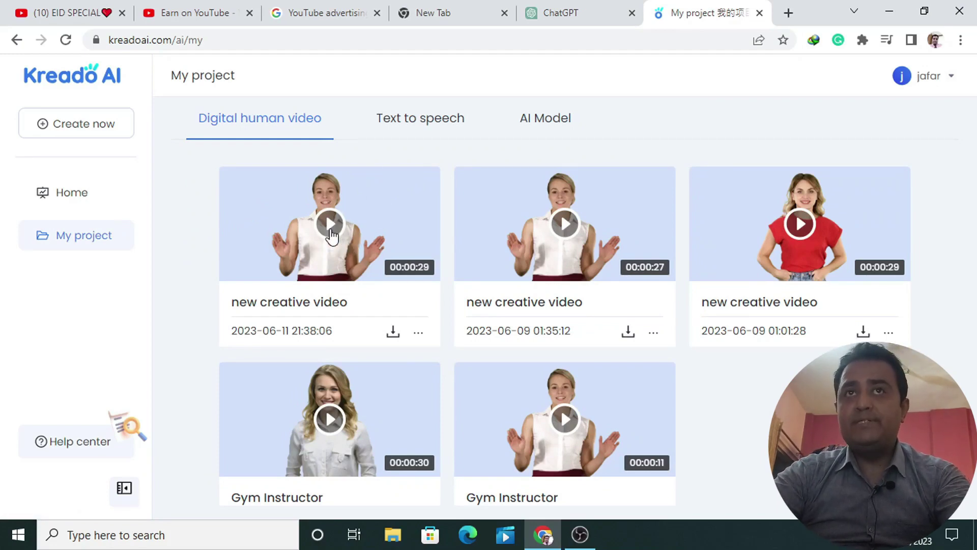
pyautogui.click(288, 233)
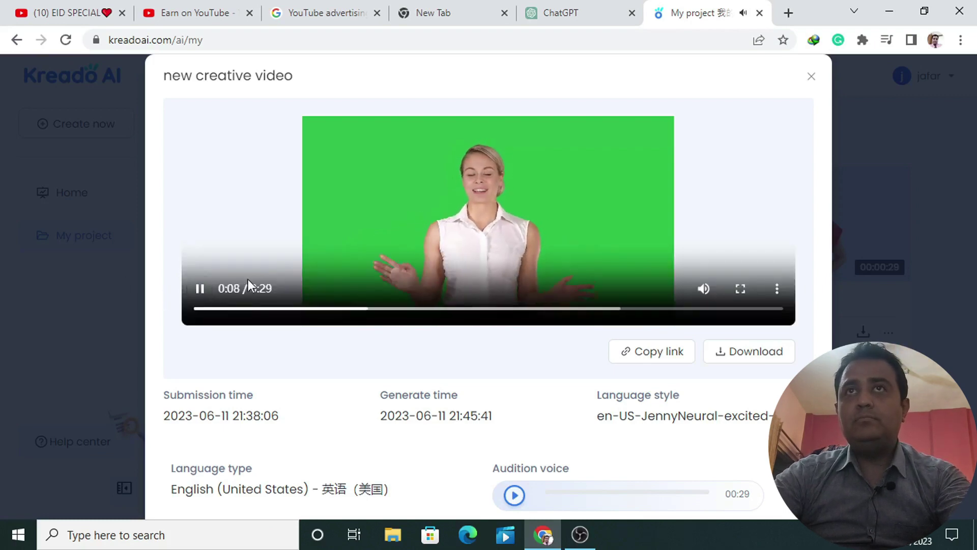
pyautogui.click(203, 296)
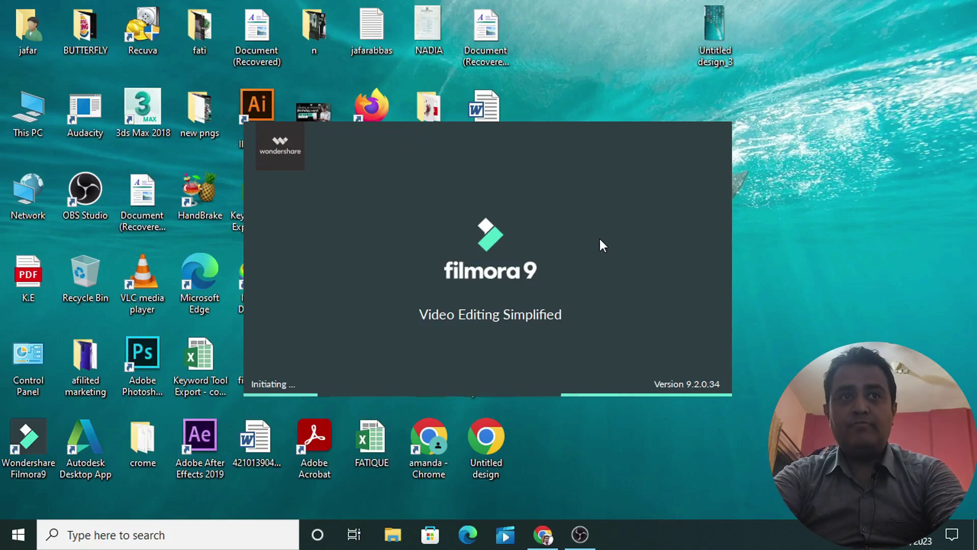
# Return to the browser and download the generated new creative video
pyautogui.click(543, 534)
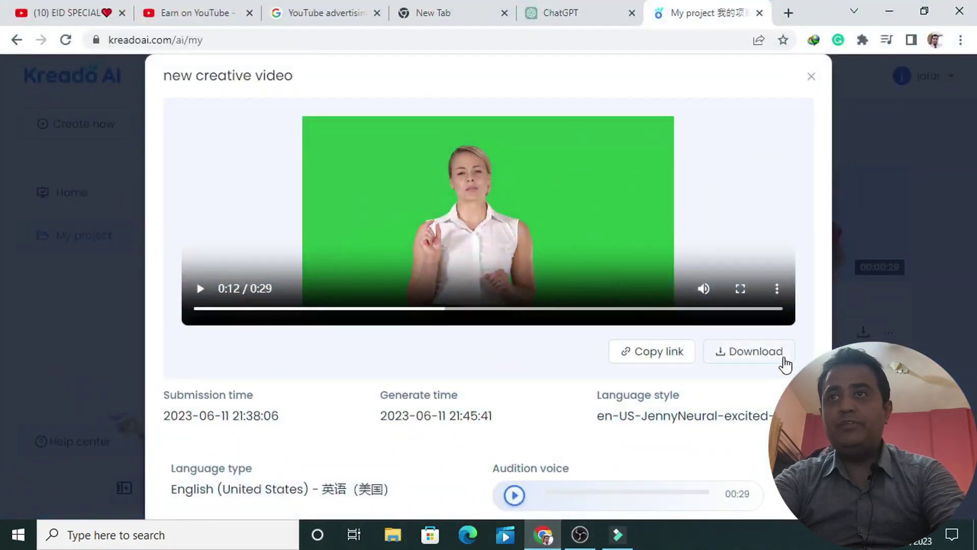
pyautogui.click(769, 359)
pyautogui.click(730, 389)
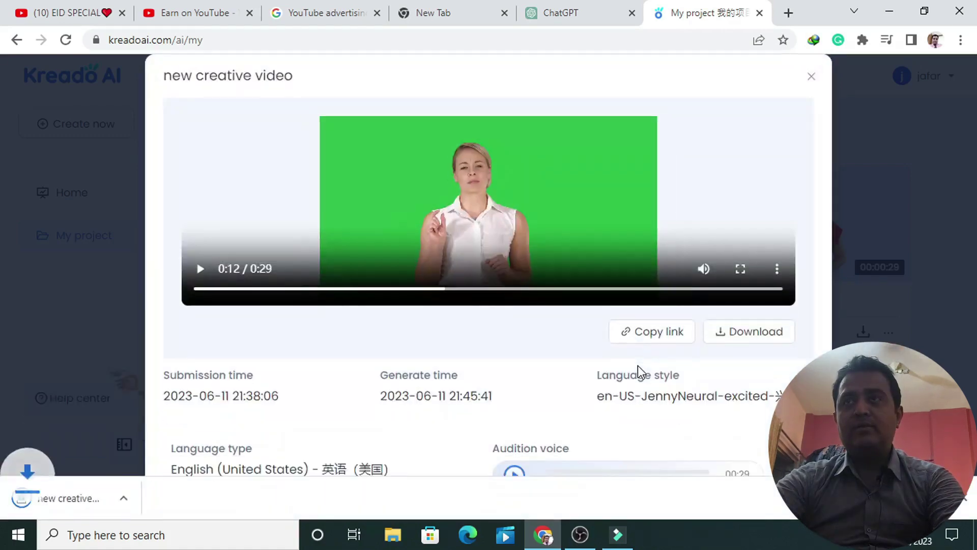
pyautogui.click(90, 515)
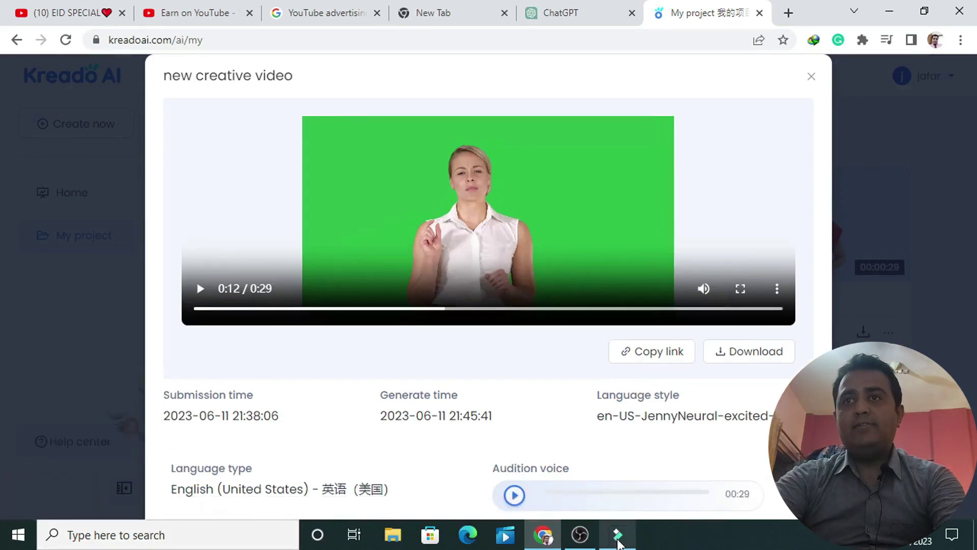
# Switch to Filmora 9 and bring up its empty untitled project
pyautogui.click(618, 537)
pyautogui.click(215, 323)
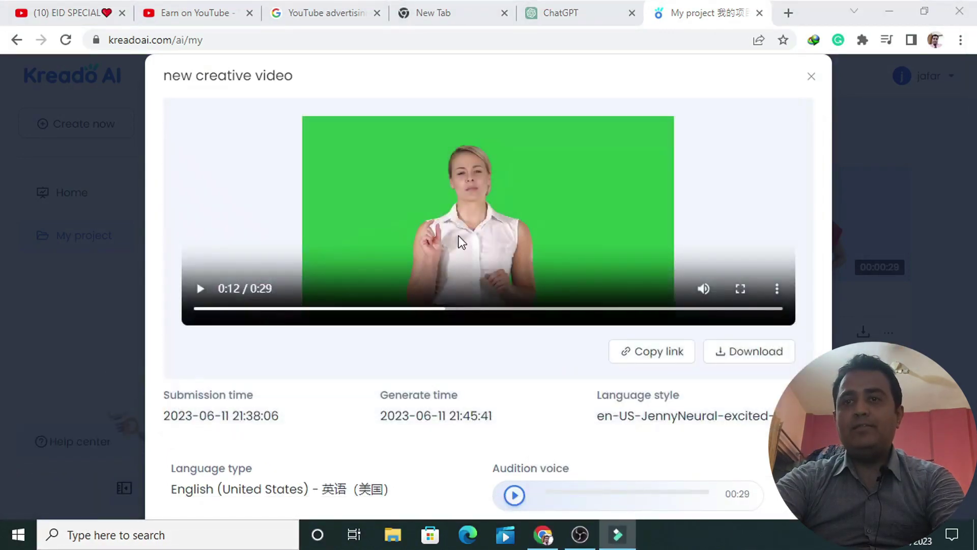
pyautogui.click(618, 535)
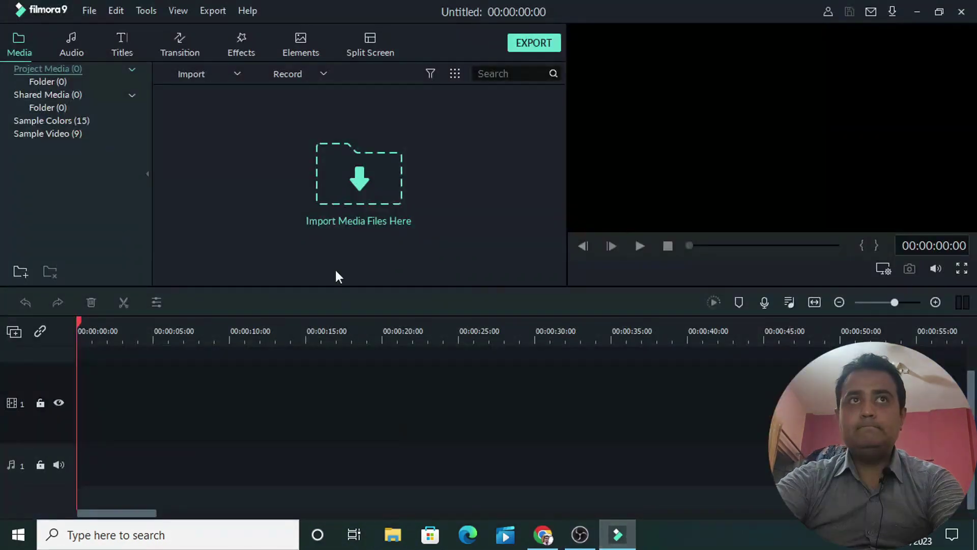
# Import the new creative video (2) clip from the download folder on drive E into the project media
pyautogui.click(400, 196)
pyautogui.click(88, 430)
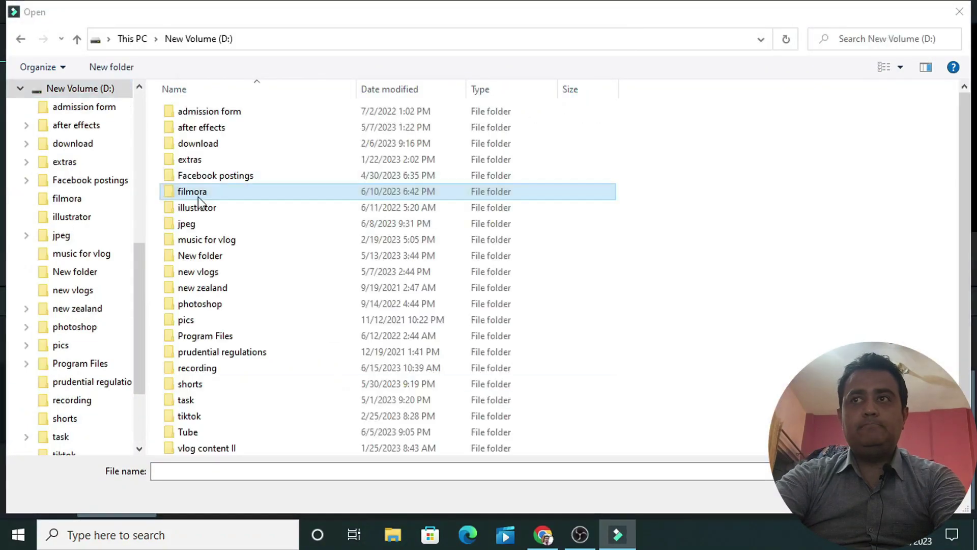
pyautogui.scroll(-1, 71, 349)
pyautogui.scroll(-2, 71, 349)
pyautogui.click(60, 401)
pyautogui.doubleClick(199, 127)
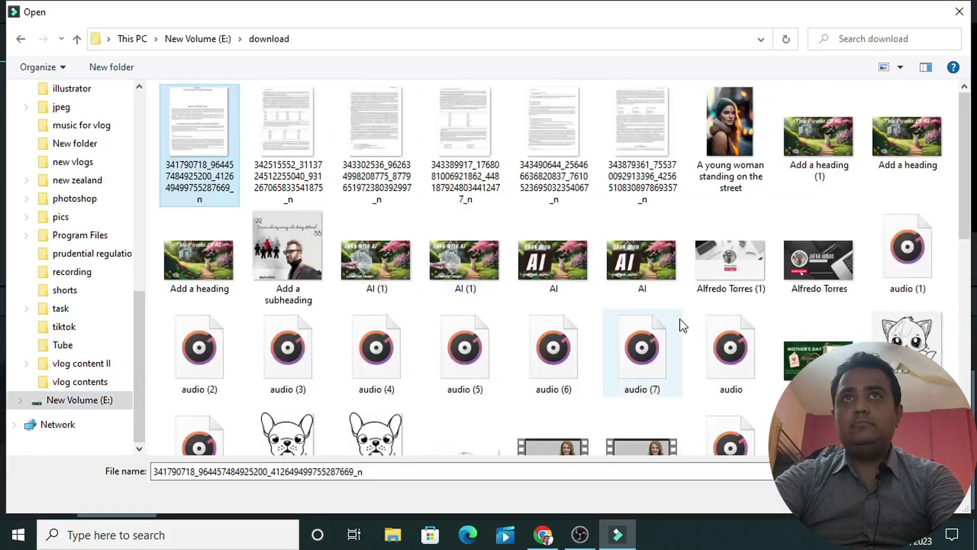
pyautogui.scroll(-10, 661, 280)
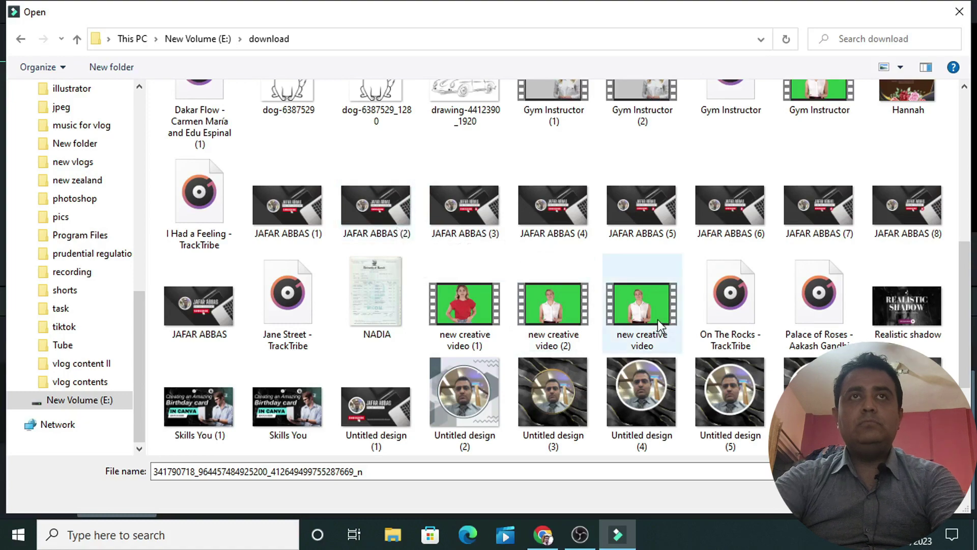
pyautogui.scroll(-1, 658, 320)
pyautogui.doubleClick(610, 237)
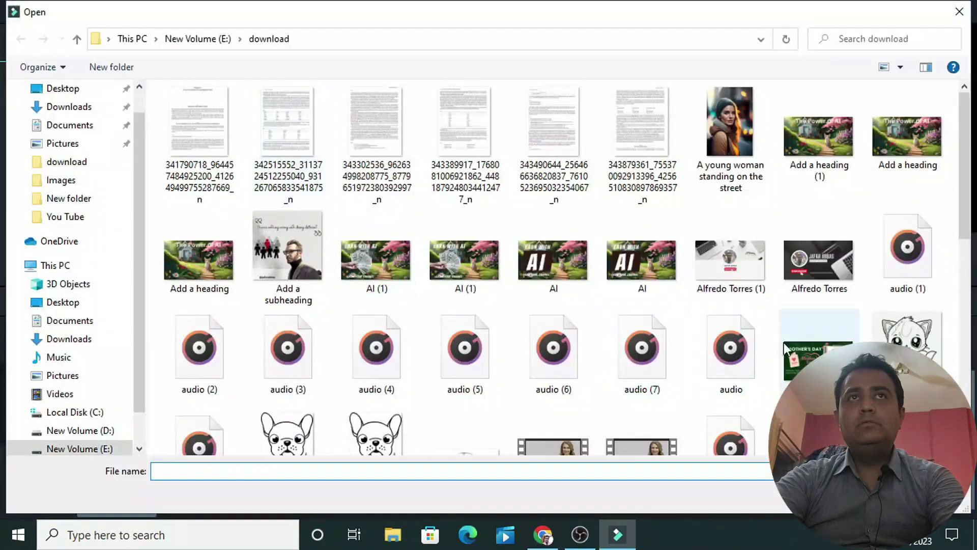
pyautogui.scroll(-10, 762, 353)
pyautogui.doubleClick(572, 320)
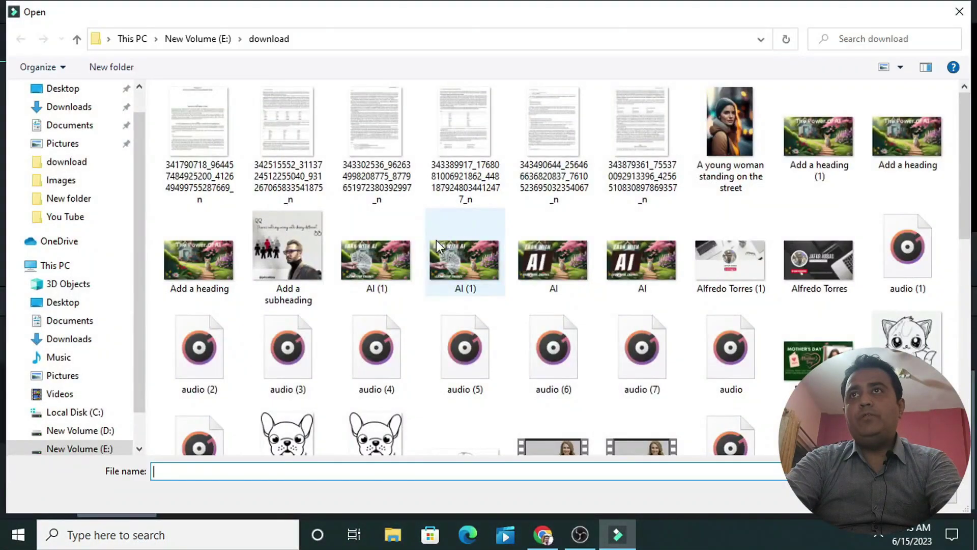
# Import the gym background image 9b18a041-3f3c-43be-af09-bdb9002a6d1d from the Images folder on drive E
pyautogui.click(80, 412)
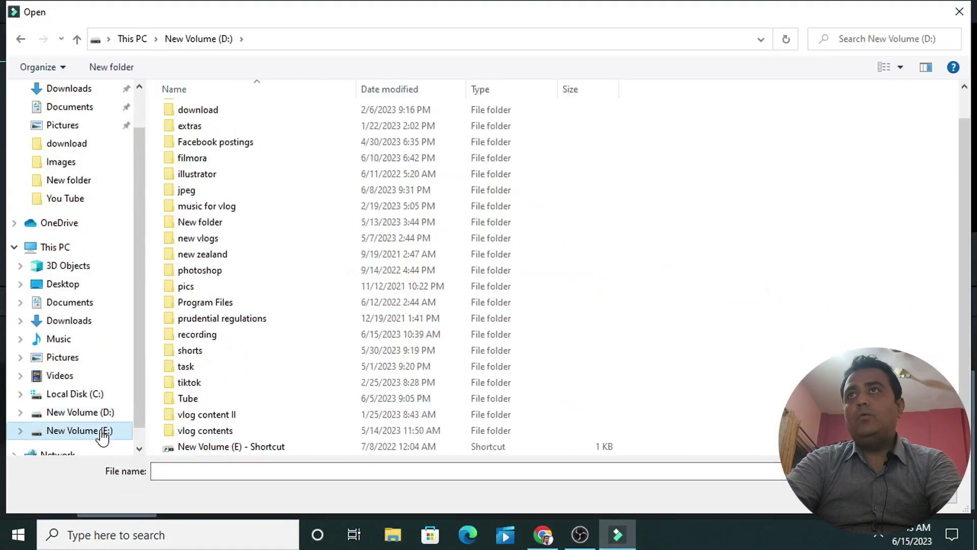
pyautogui.click(101, 431)
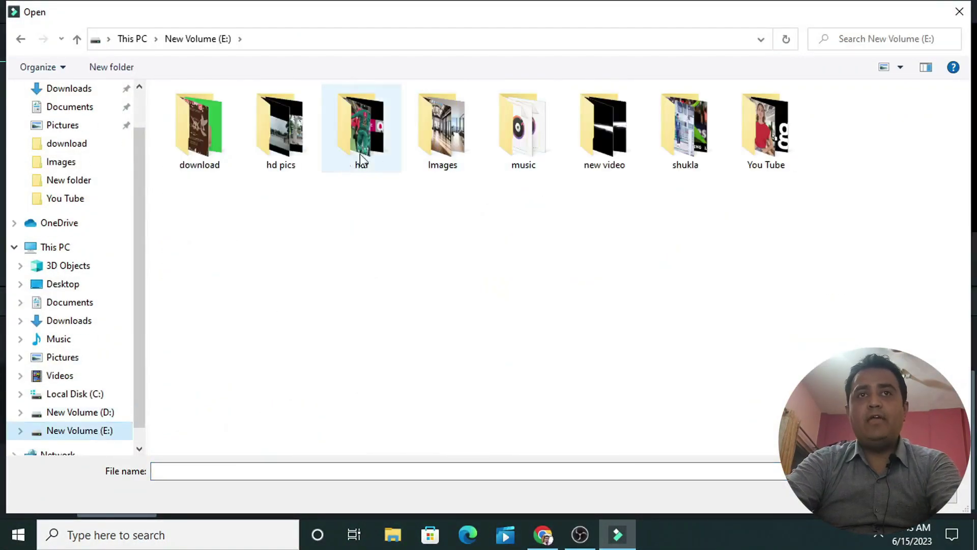
pyautogui.doubleClick(440, 156)
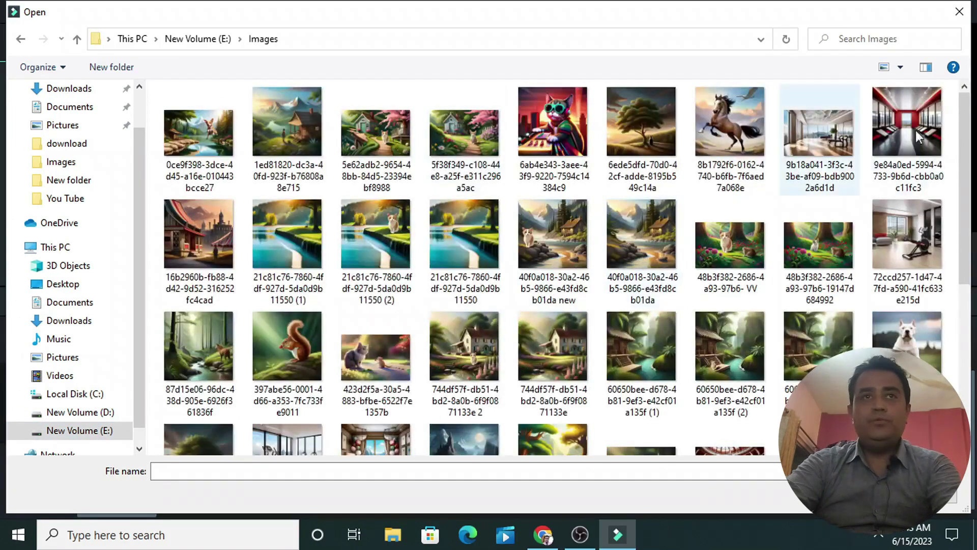
pyautogui.doubleClick(826, 133)
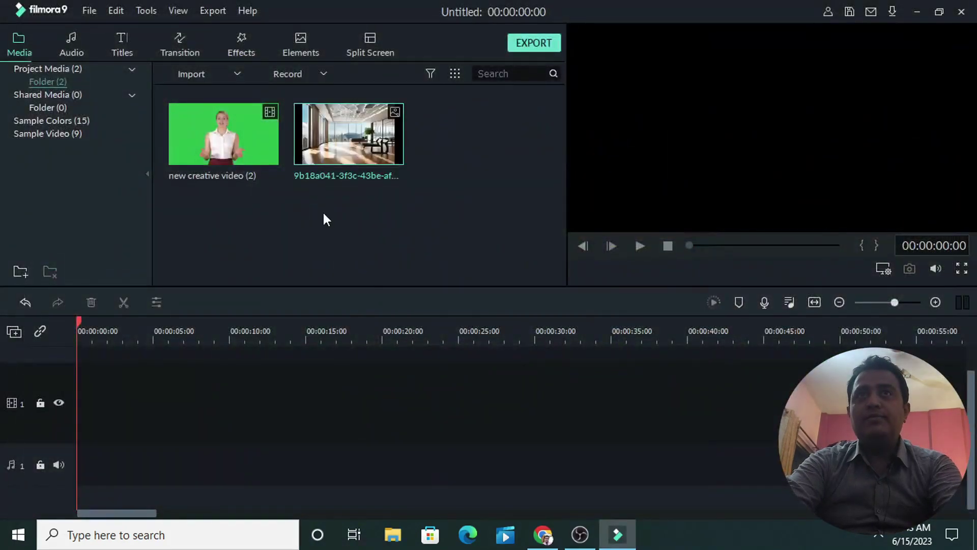
# Place the gym image at the start of video track 1 and extend it to about 17 seconds
pyautogui.moveTo(334, 153); pyautogui.dragTo(84, 388)
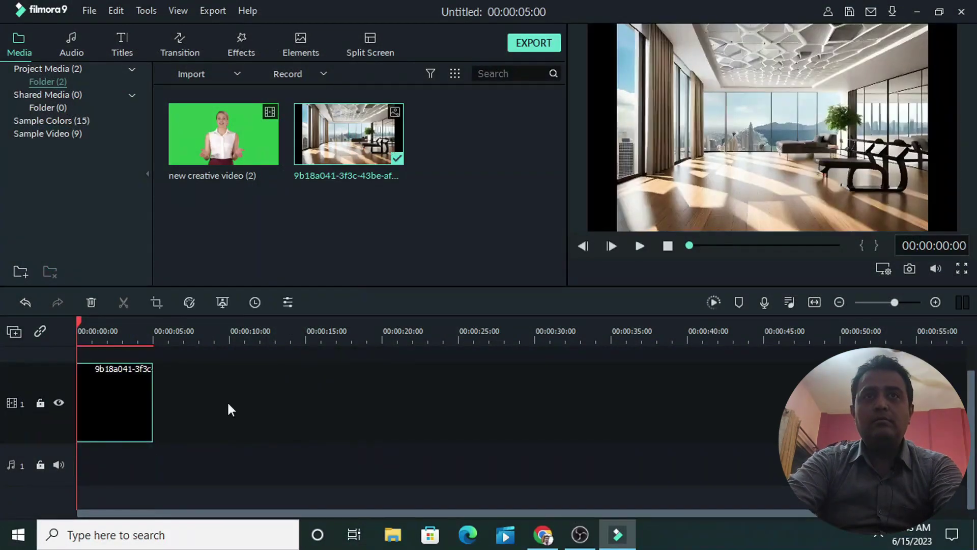
pyautogui.doubleClick(127, 408)
pyautogui.click(522, 266)
pyautogui.moveTo(153, 400); pyautogui.dragTo(338, 398)
# Place the instructor video above the gym image, matching the project settings to the media, and extend the image to the video's end
pyautogui.moveTo(193, 298); pyautogui.dragTo(88, 368)
pyautogui.click(545, 287)
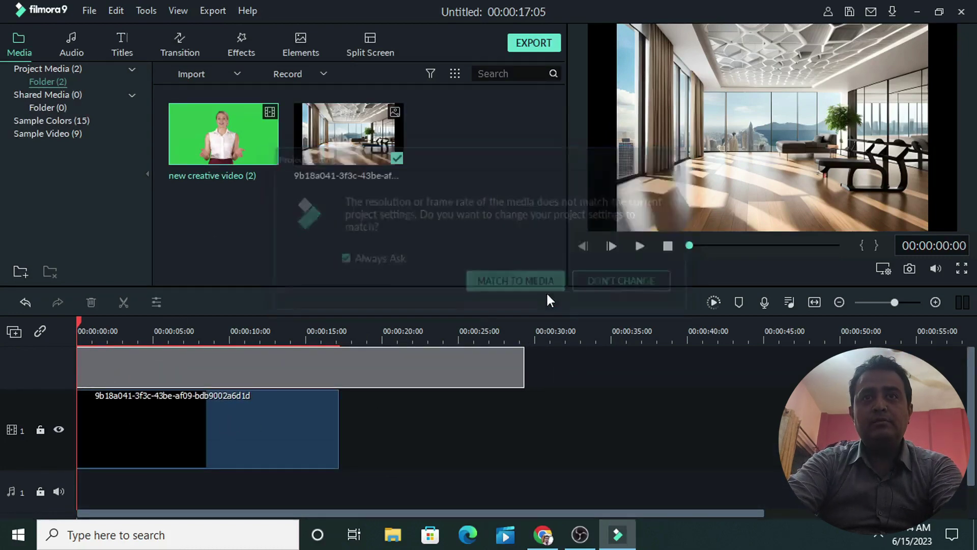
pyautogui.moveTo(329, 461); pyautogui.dragTo(504, 457)
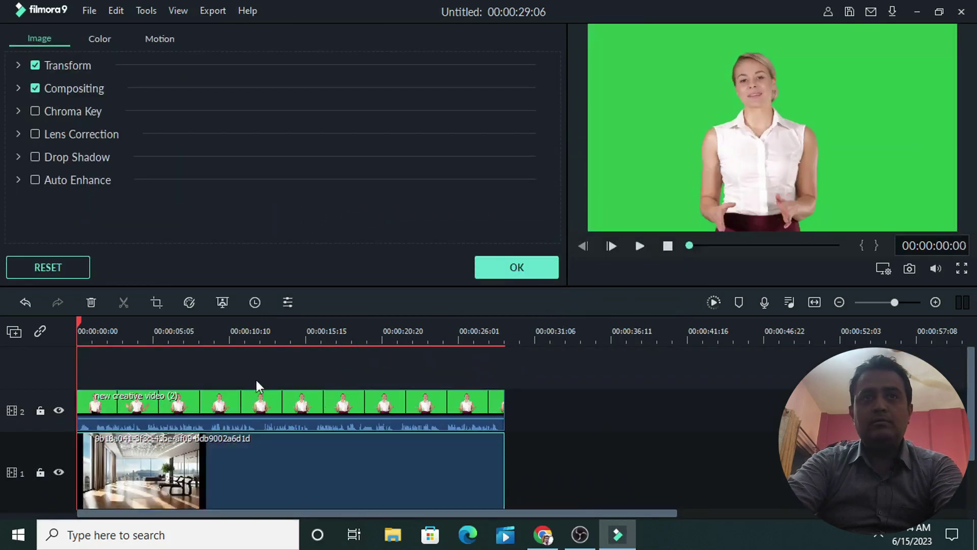
pyautogui.click(518, 270)
# Key out the green background of the instructor video with the chroma key offset at 20, preview the composite, and apply the settings
pyautogui.rightClick(488, 401)
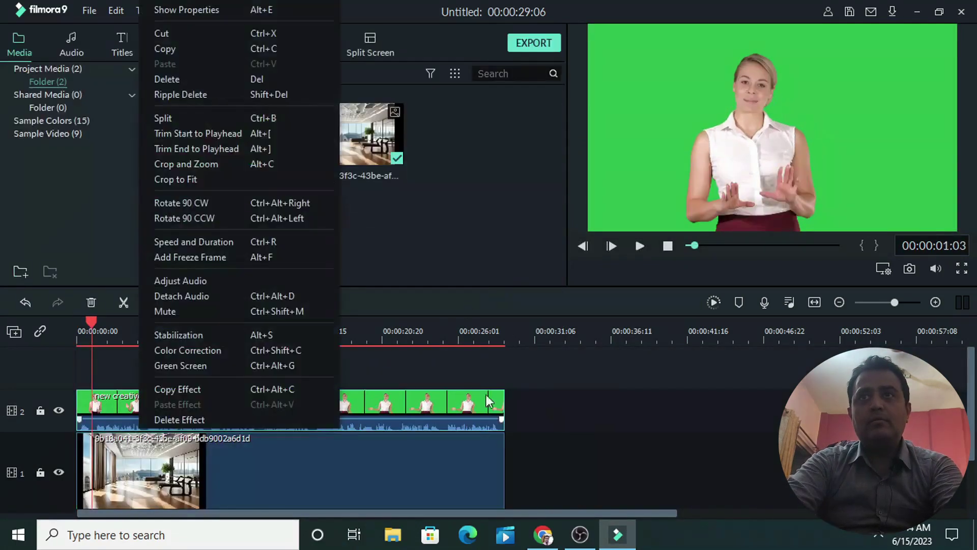
pyautogui.click(583, 394)
pyautogui.rightClick(169, 417)
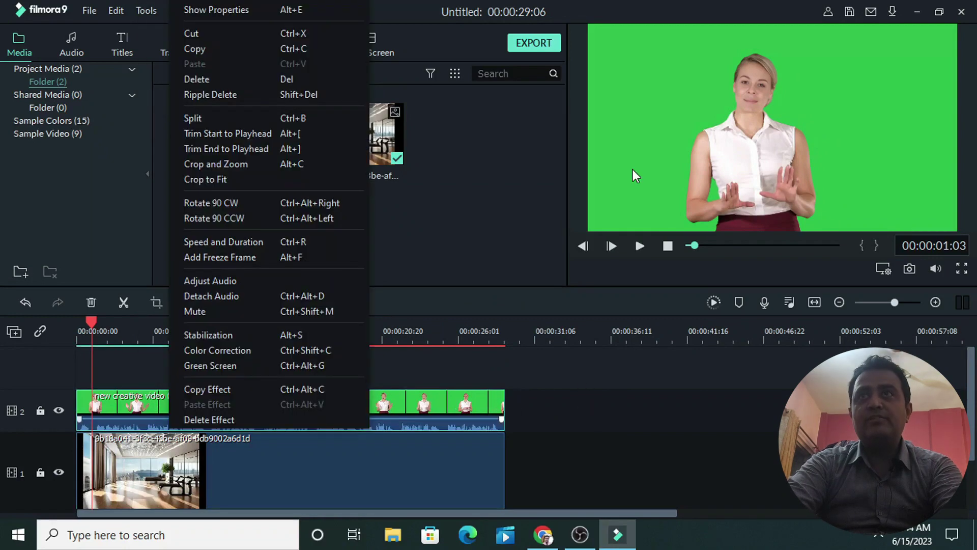
pyautogui.hotkey('ctrl', 'alt', 'g')
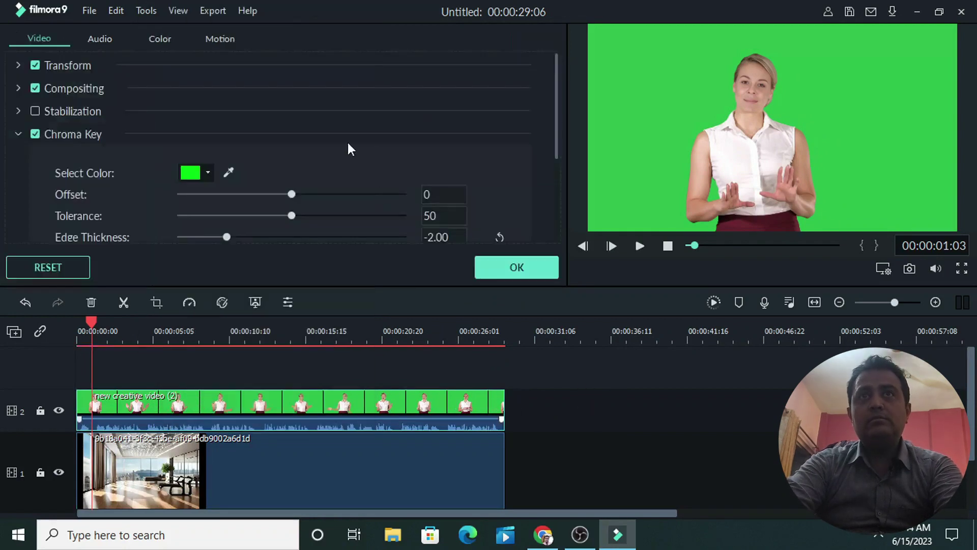
pyautogui.moveTo(292, 195); pyautogui.dragTo(313, 197)
pyautogui.press('space')
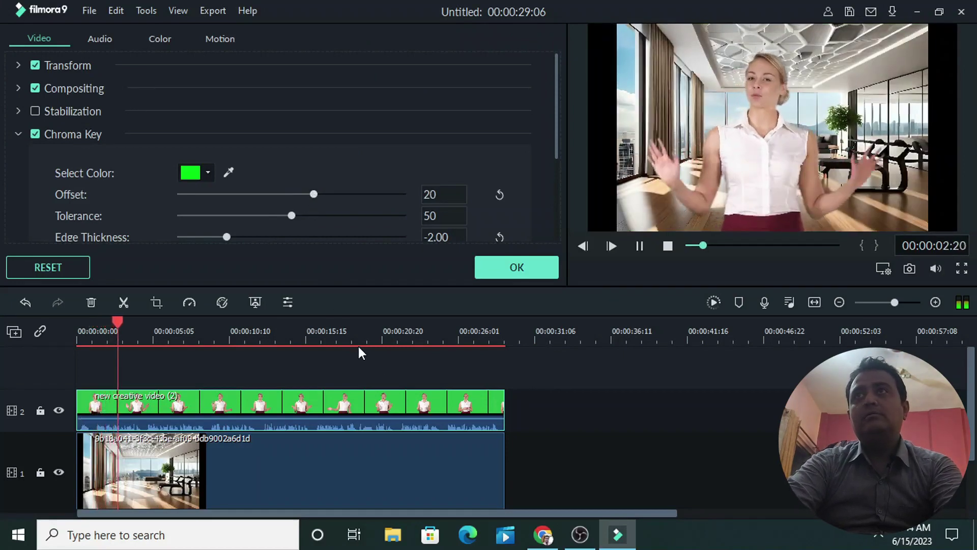
pyautogui.click(516, 271)
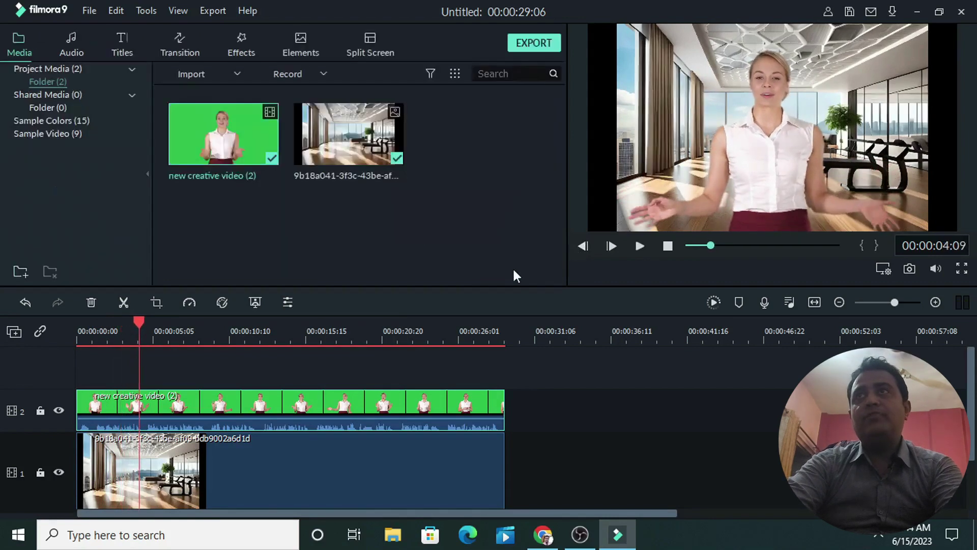
# Export the project as an MP4 named final video to the E:/You Tube folder
pyautogui.hotkey('ctrl', 'e')
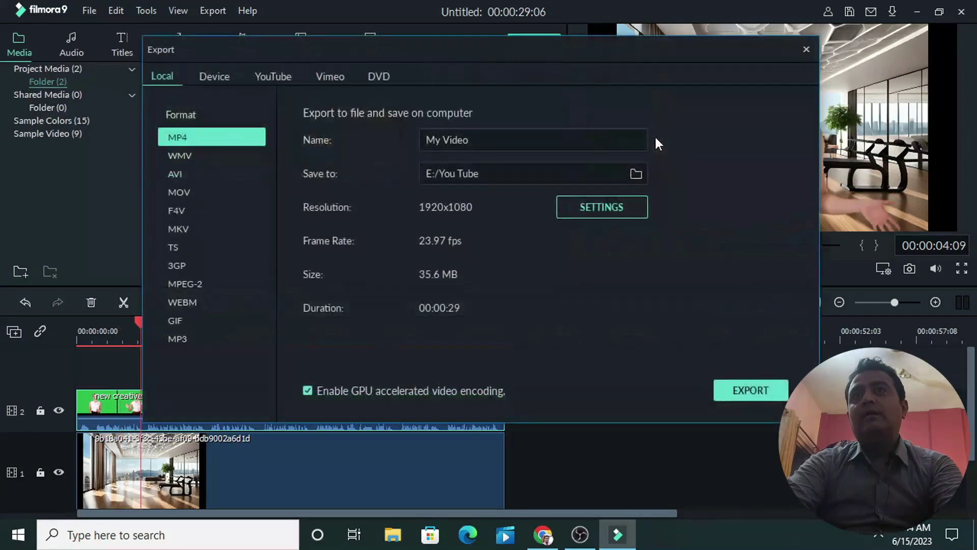
pyautogui.click(491, 146)
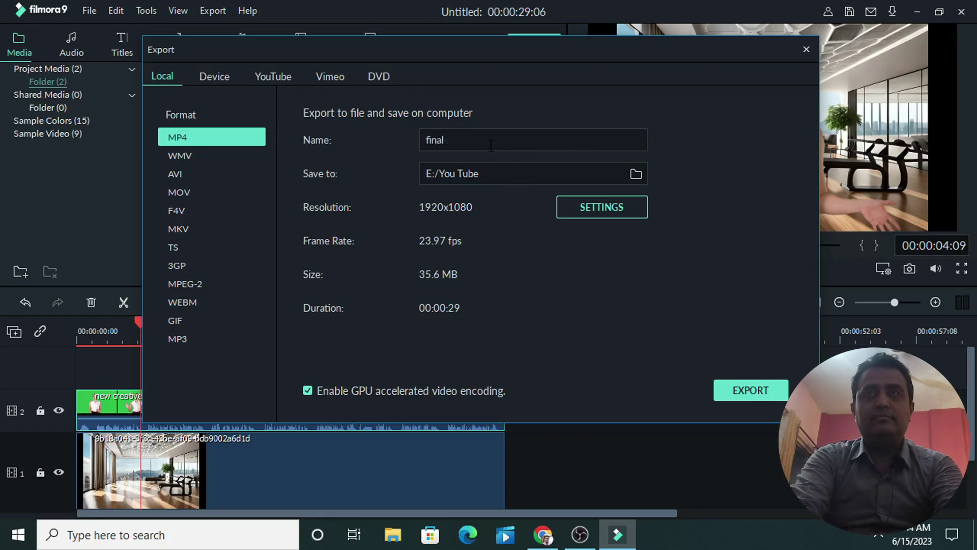
pyautogui.click(751, 391)
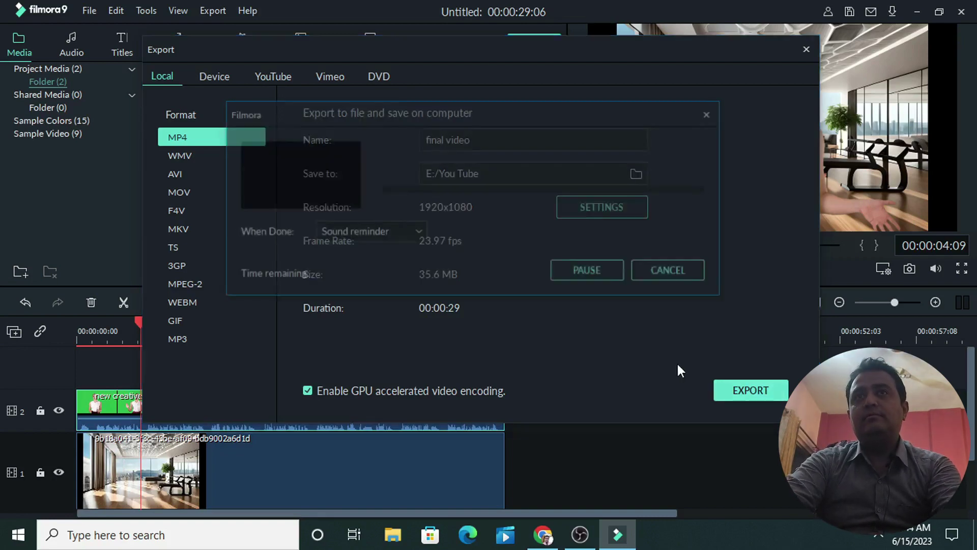